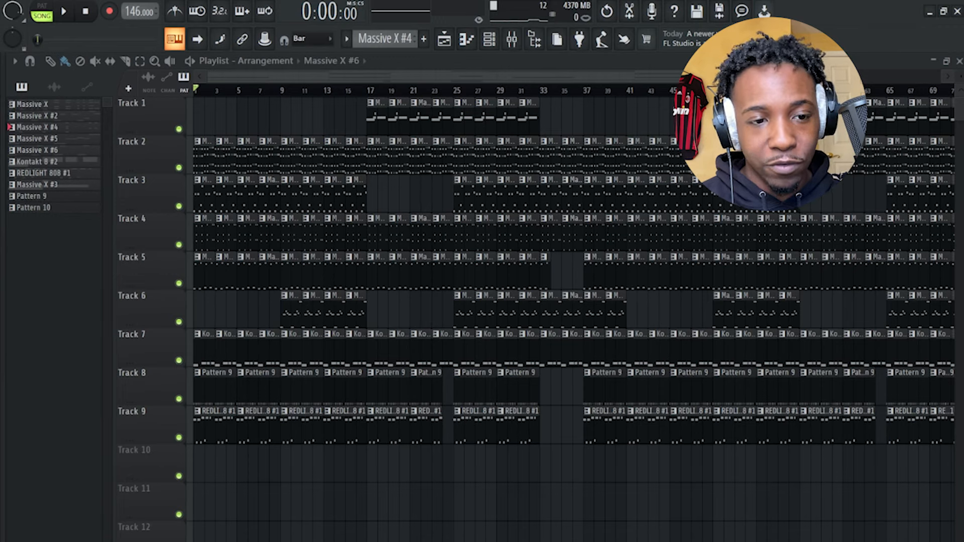
# Solo Track 2 and audition the notes of its Massive X pattern in the piano roll
pyautogui.press('space')
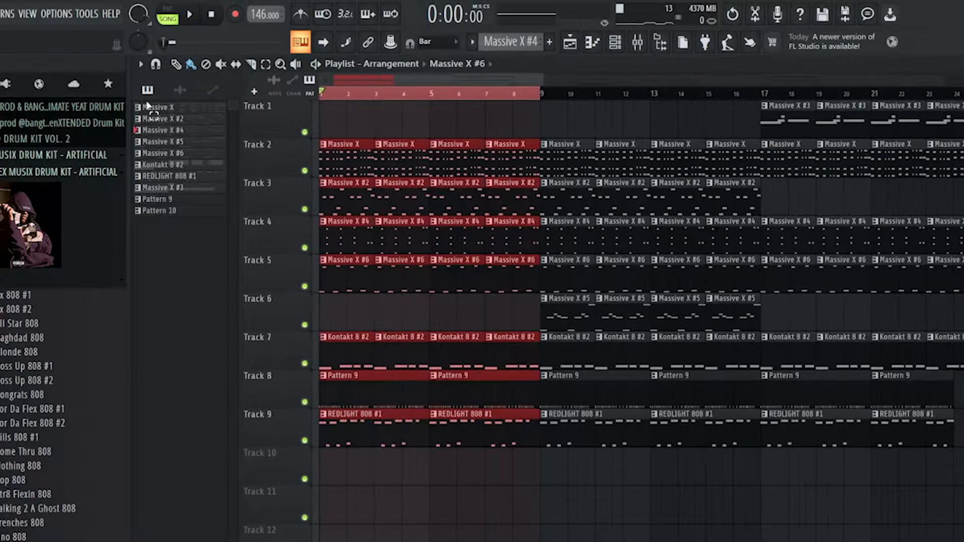
pyautogui.keyDown('ctrl'); pyautogui.click(304, 171); pyautogui.keyUp('ctrl')
pyautogui.doubleClick(363, 158)
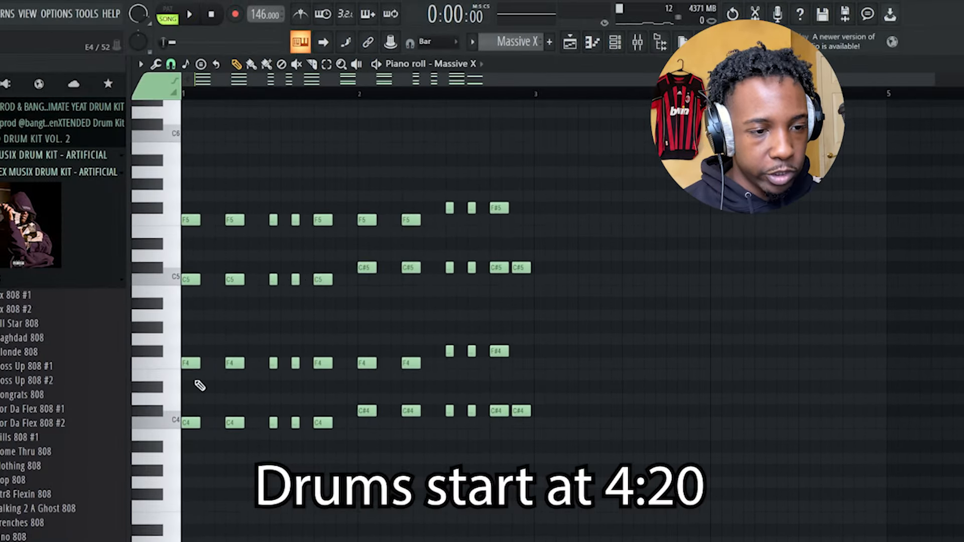
pyautogui.scroll(4, 200, 385)
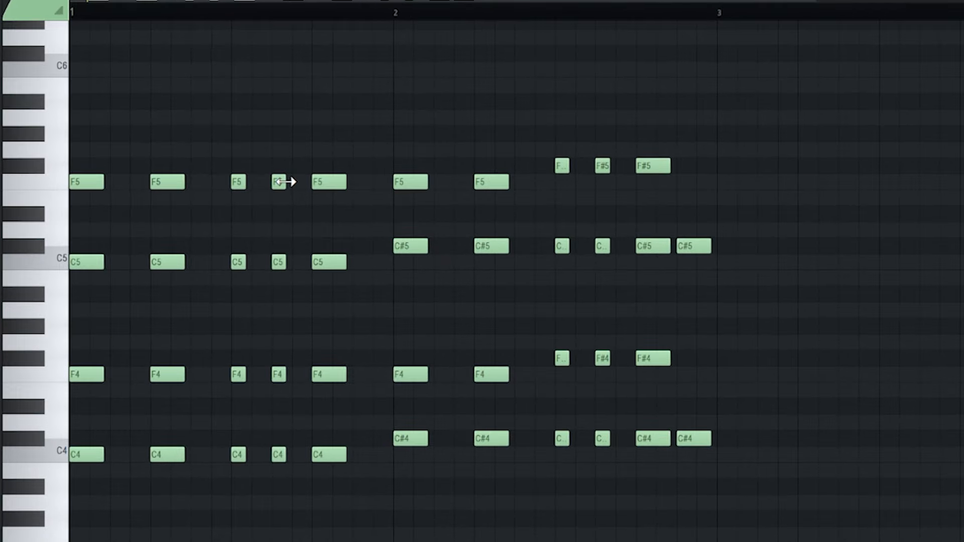
pyautogui.press('space')
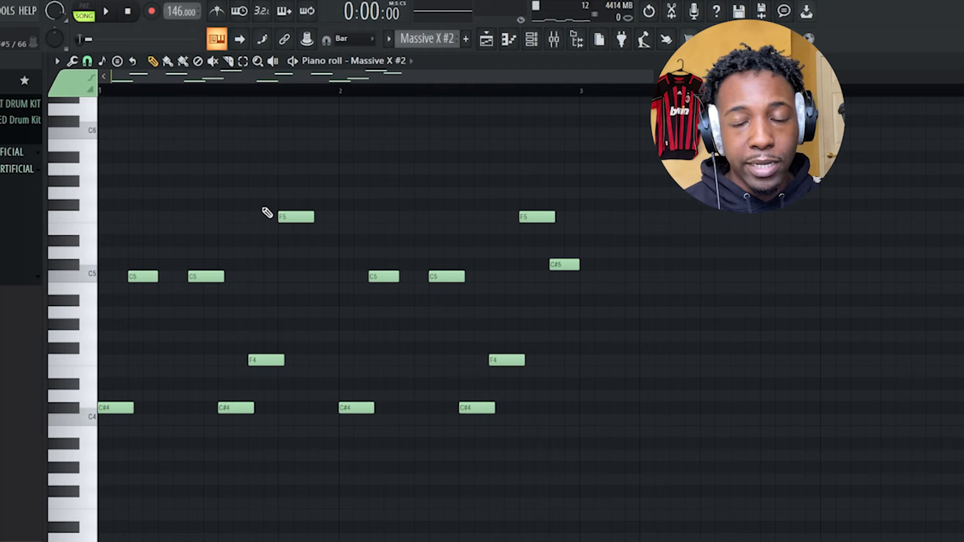
# Audition the Massive X #2 pattern, close its synth window and return to the playlist
pyautogui.press('space')
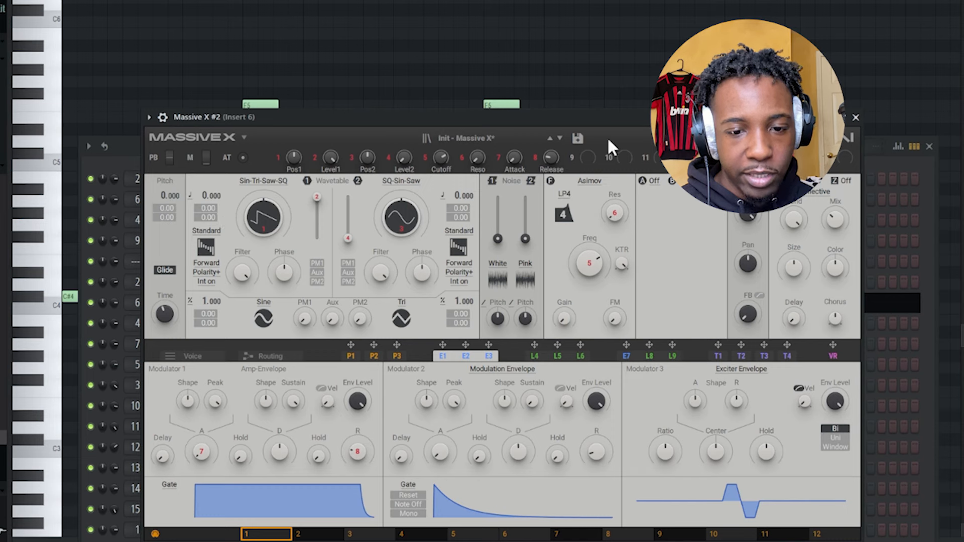
pyautogui.click(856, 117)
pyautogui.press('F5')
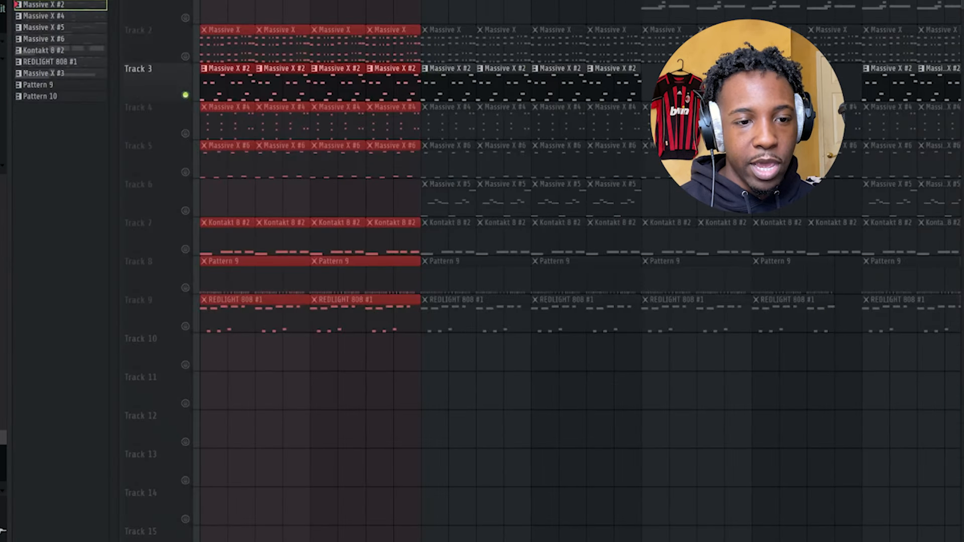
# Solo Track 4, audition the notes of its Massive X #4 pattern and examine the synth settings
pyautogui.rightClick(186, 134)
pyautogui.doubleClick(210, 129)
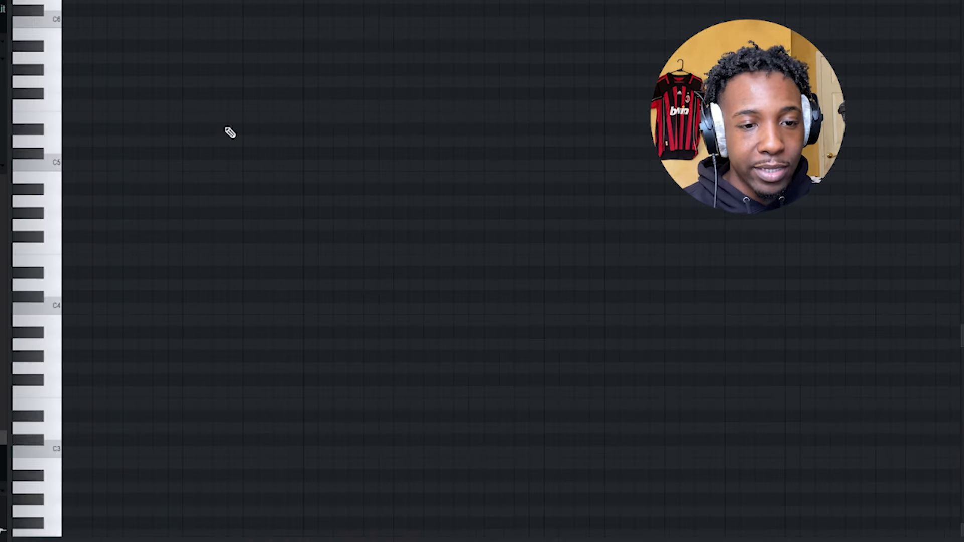
pyautogui.scroll(10, 229, 132)
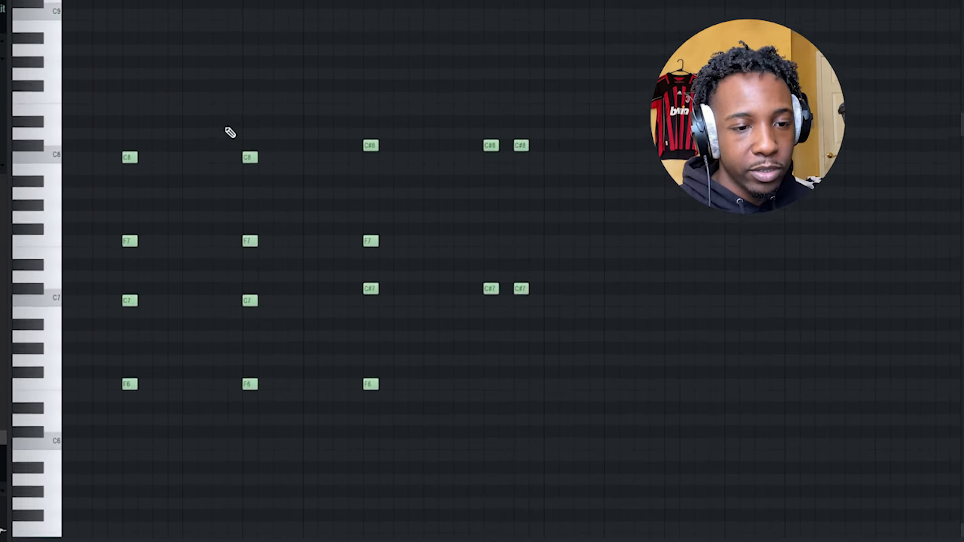
pyautogui.press('space')
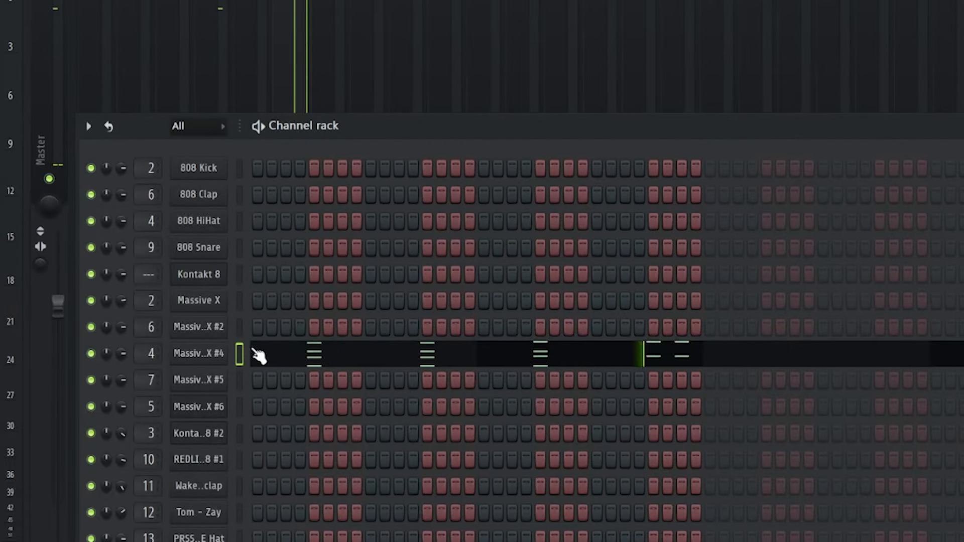
pyautogui.click(258, 355)
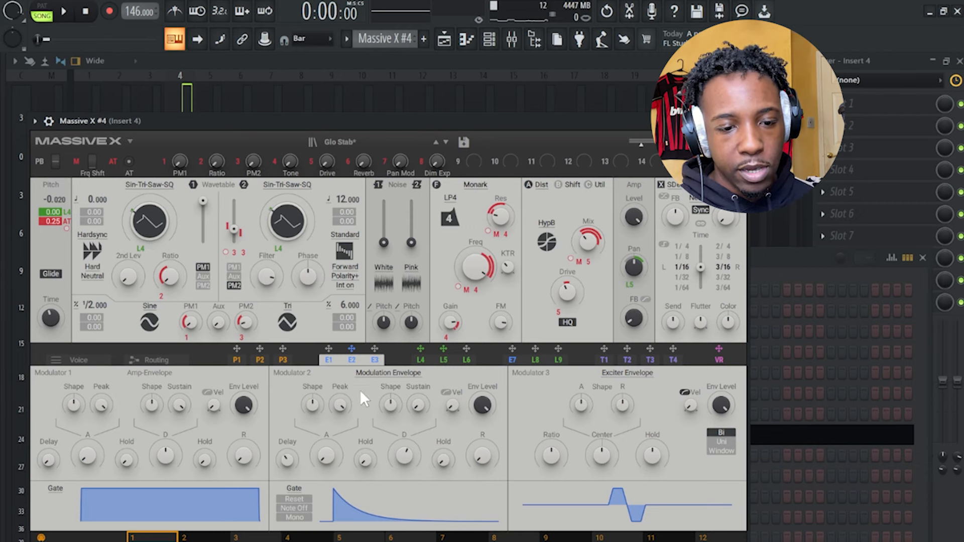
pyautogui.click(93, 361)
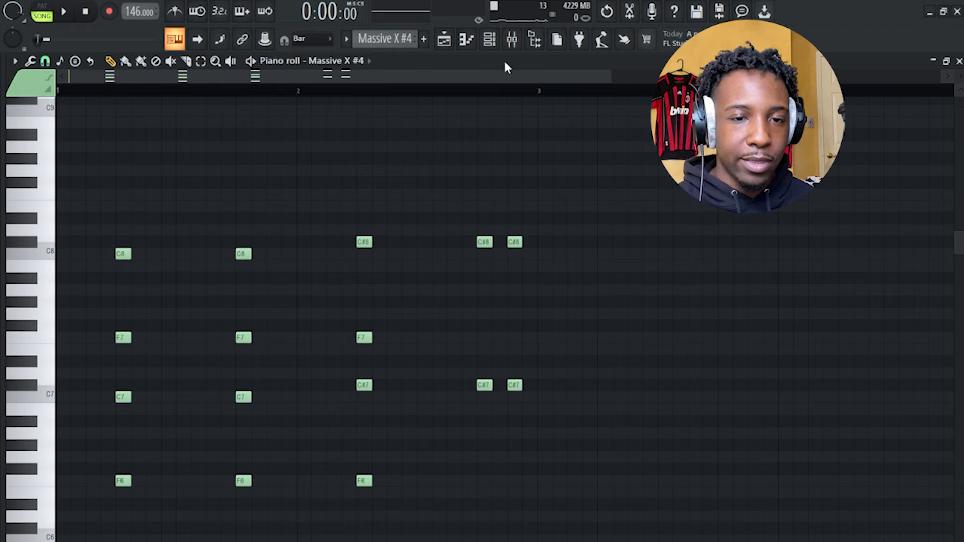
# Unmute Tracks 2 and 3 and play them together with Track 4 while viewing the Massive X #4 notes
pyautogui.click(444, 40)
pyautogui.click(179, 207)
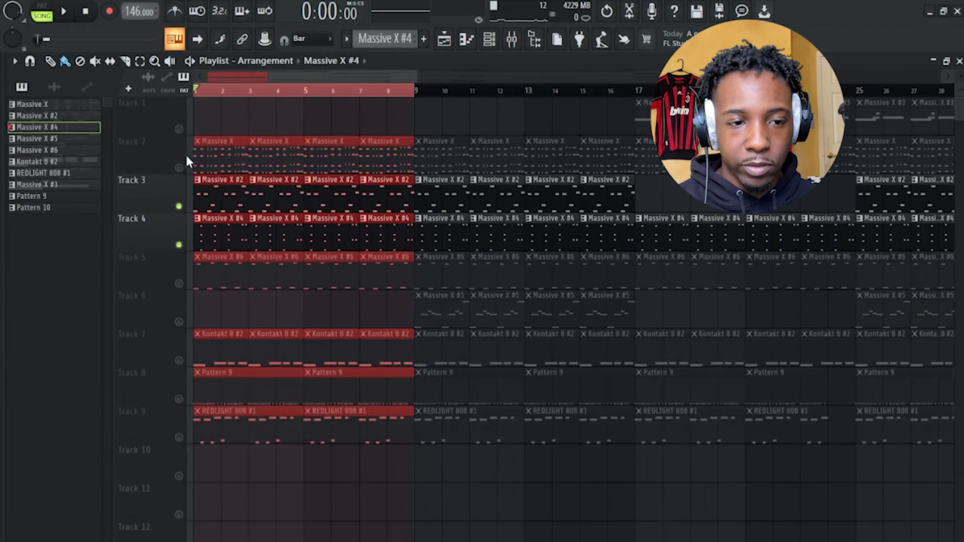
pyautogui.click(179, 167)
pyautogui.press('space')
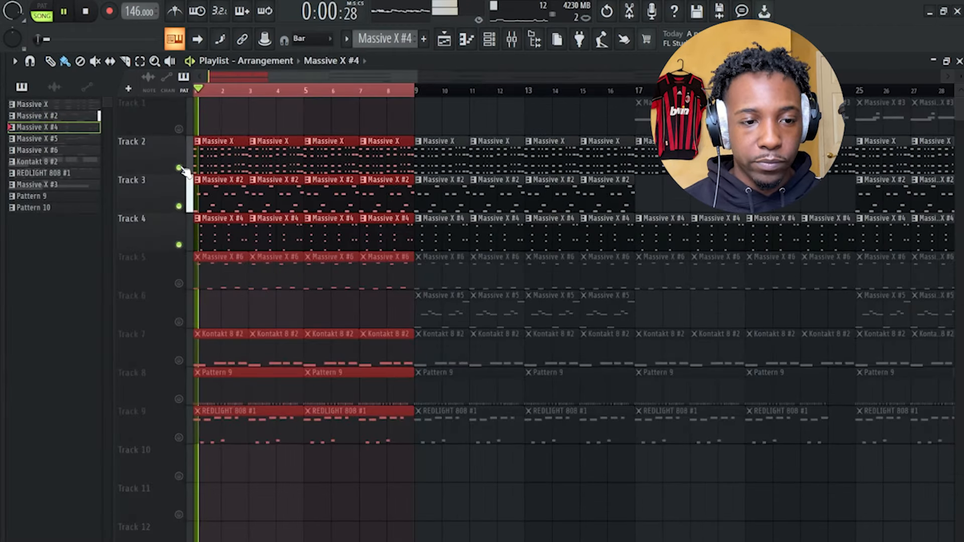
pyautogui.doubleClick(259, 240)
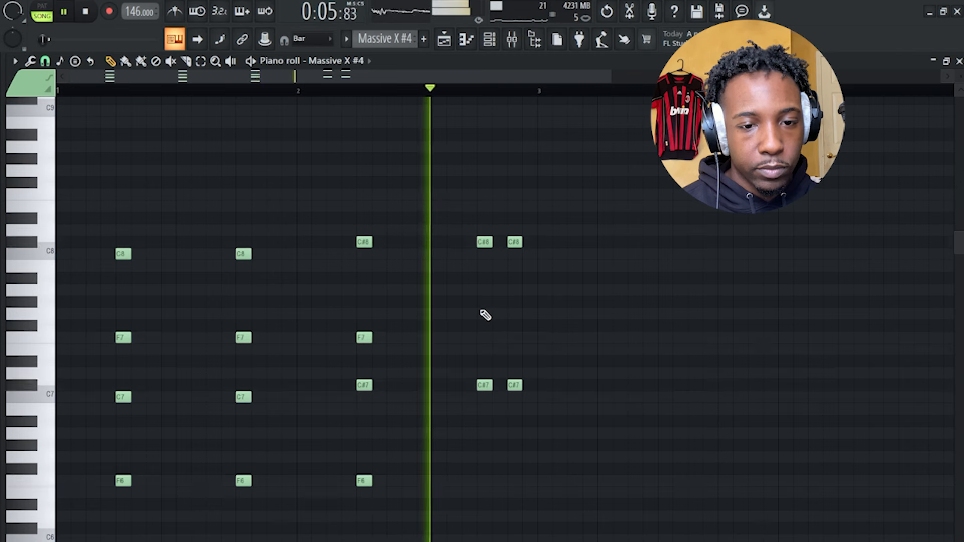
pyautogui.press('space')
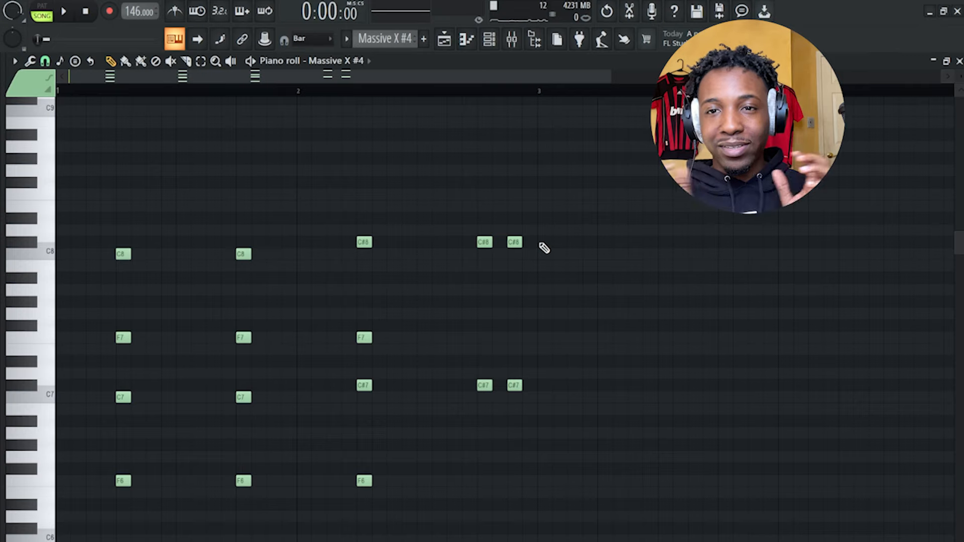
# Solo Track 5 and audition the high and low notes of its Massive X #6 pattern in the piano roll
pyautogui.click(443, 39)
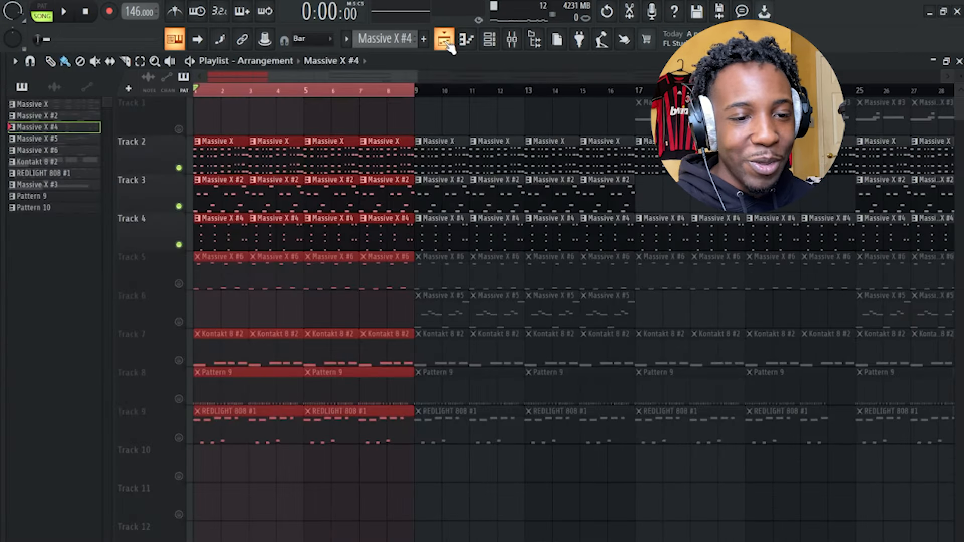
pyautogui.keyDown('ctrl'); pyautogui.click(179, 283); pyautogui.keyUp('ctrl')
pyautogui.doubleClick(213, 267)
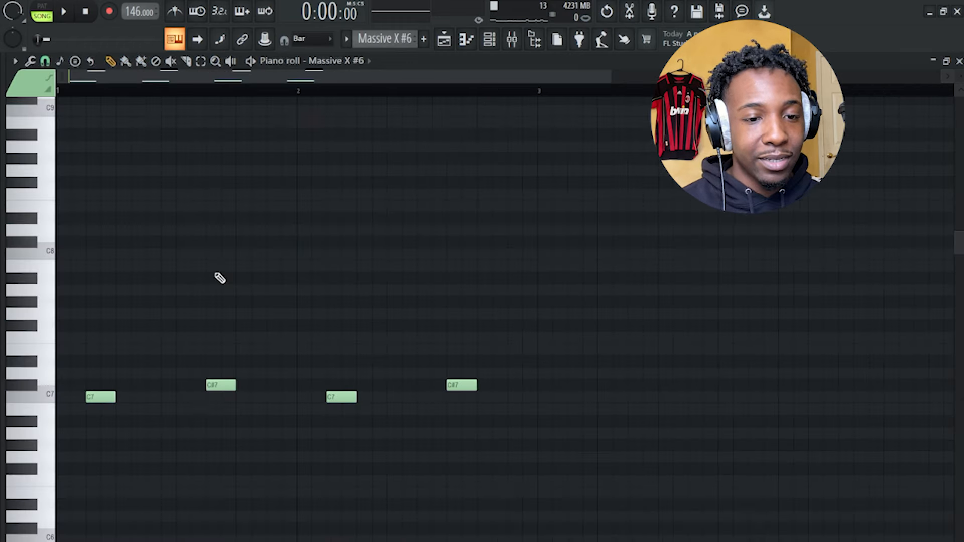
pyautogui.scroll(-4, 217, 277)
pyautogui.scroll(2, 219, 277)
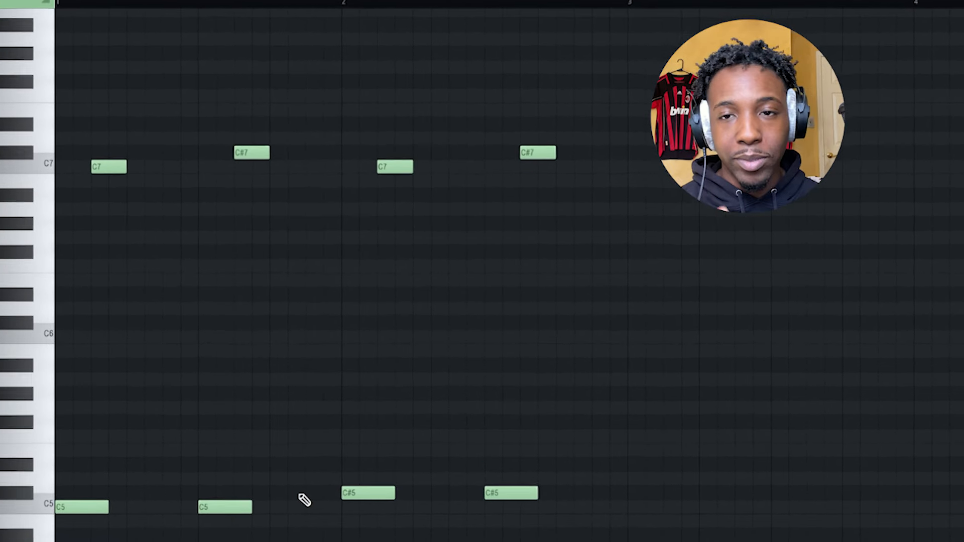
pyautogui.press('space')
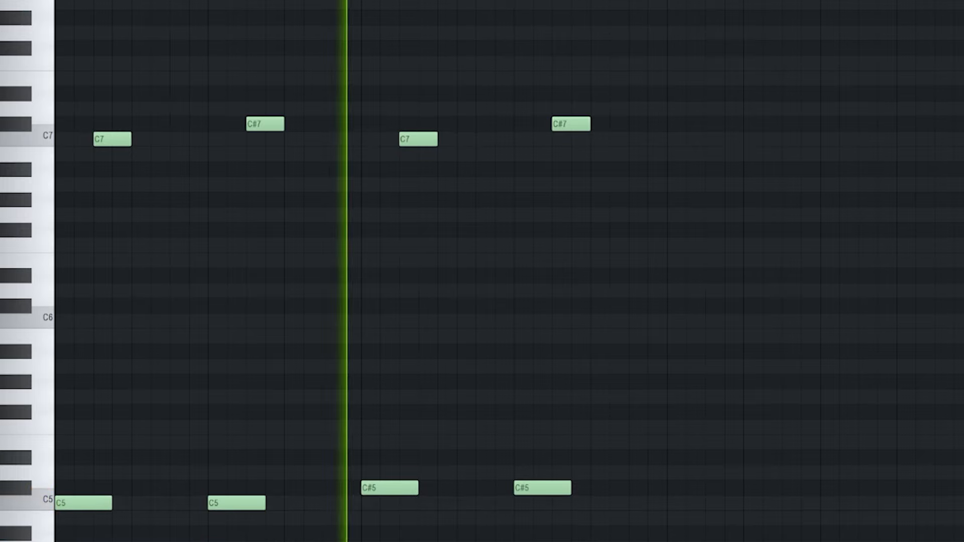
# Examine the Massive X #6 channel's synth settings, then close the plugin and return to the playlist
pyautogui.press('F6')
pyautogui.click(216, 454)
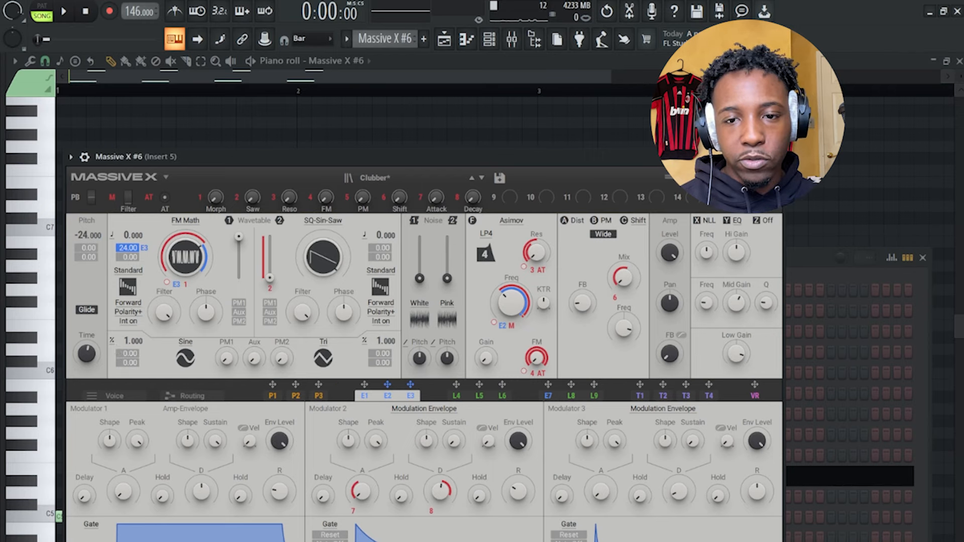
pyautogui.click(773, 157)
pyautogui.click(444, 40)
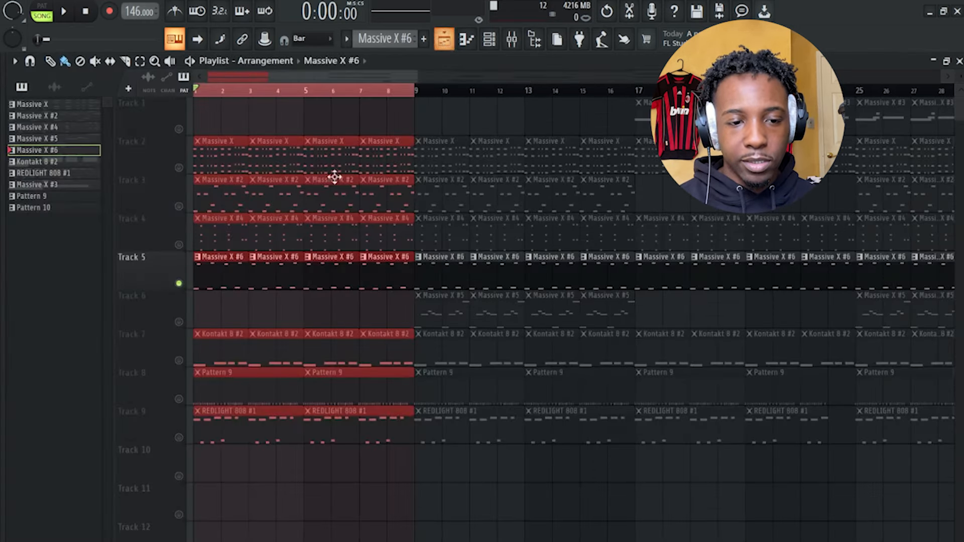
# Solo Track 7, audition the notes of its Kontakt 8 #2 pattern and open the channel's instrument
pyautogui.click(180, 361)
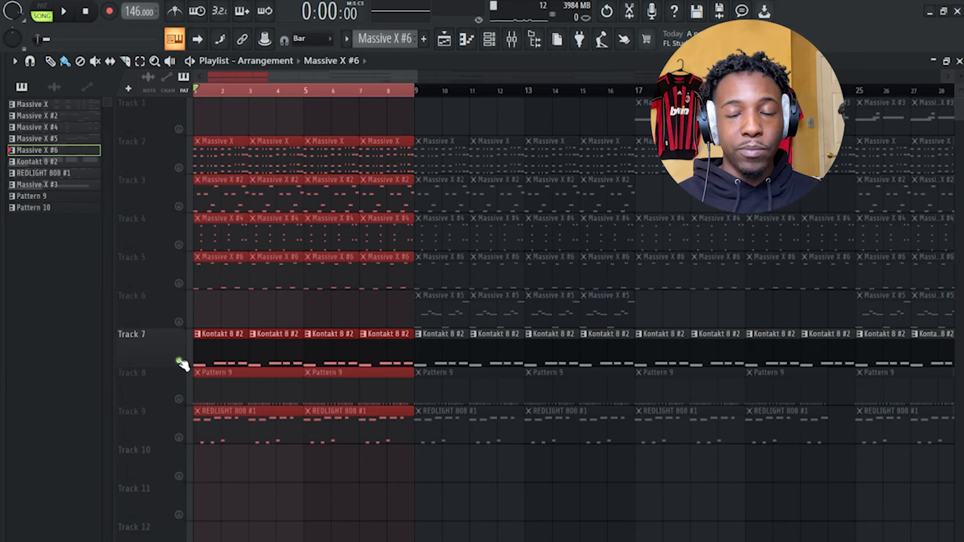
pyautogui.doubleClick(211, 358)
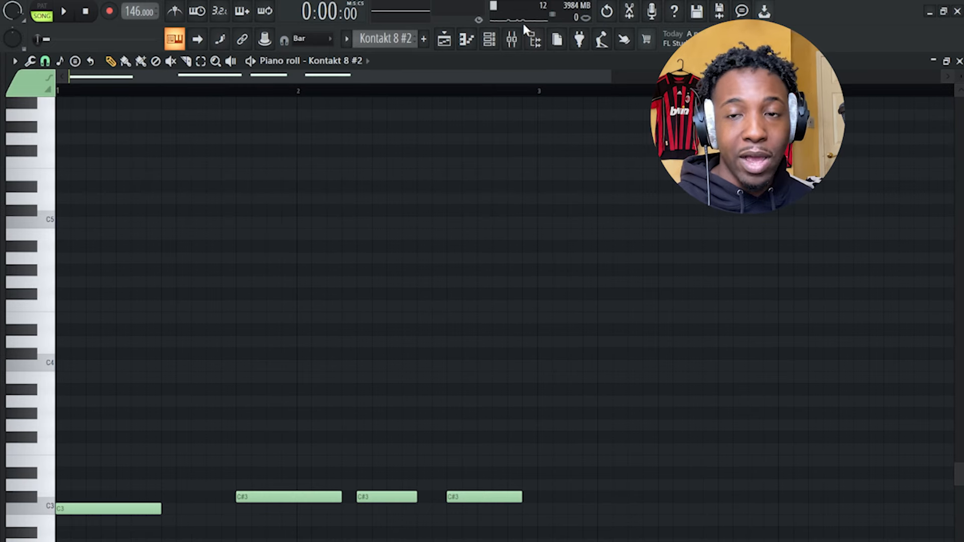
pyautogui.press('space')
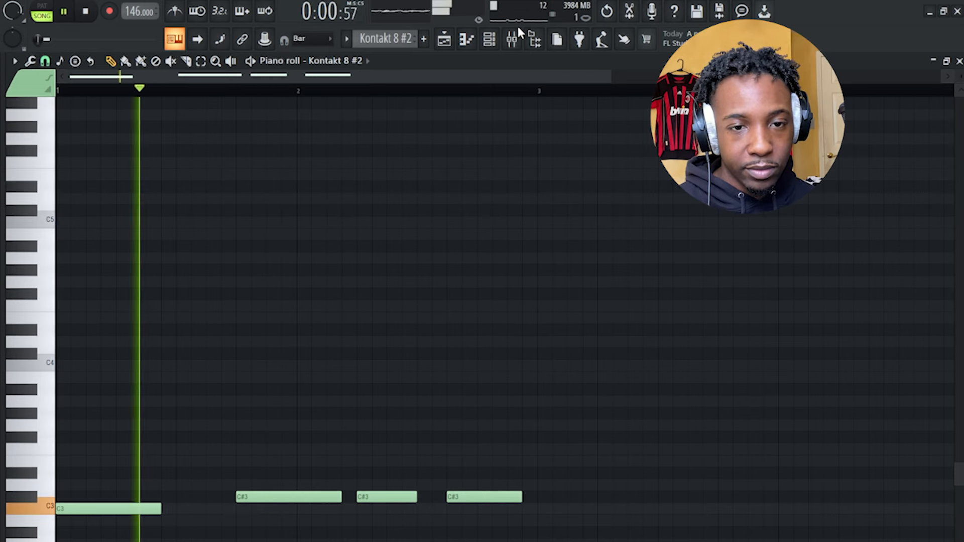
pyautogui.click(489, 39)
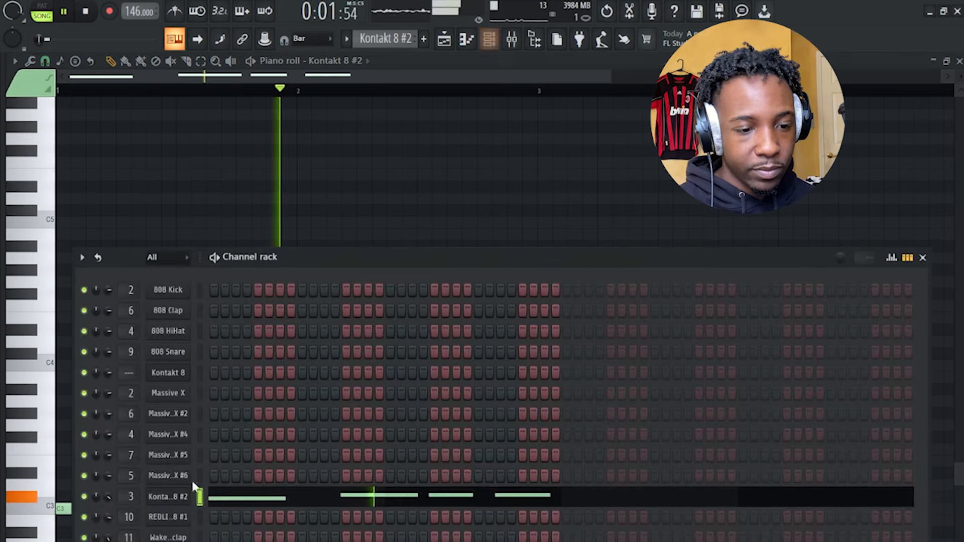
pyautogui.click(168, 498)
pyautogui.press('space')
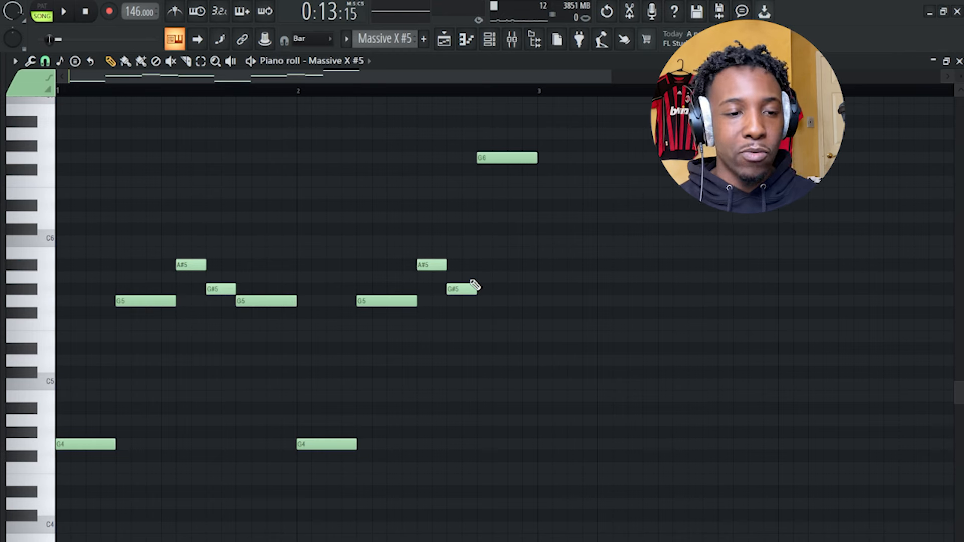
# Audition the Massive X #5 pattern's notes and examine the channel's synth settings
pyautogui.click(84, 445)
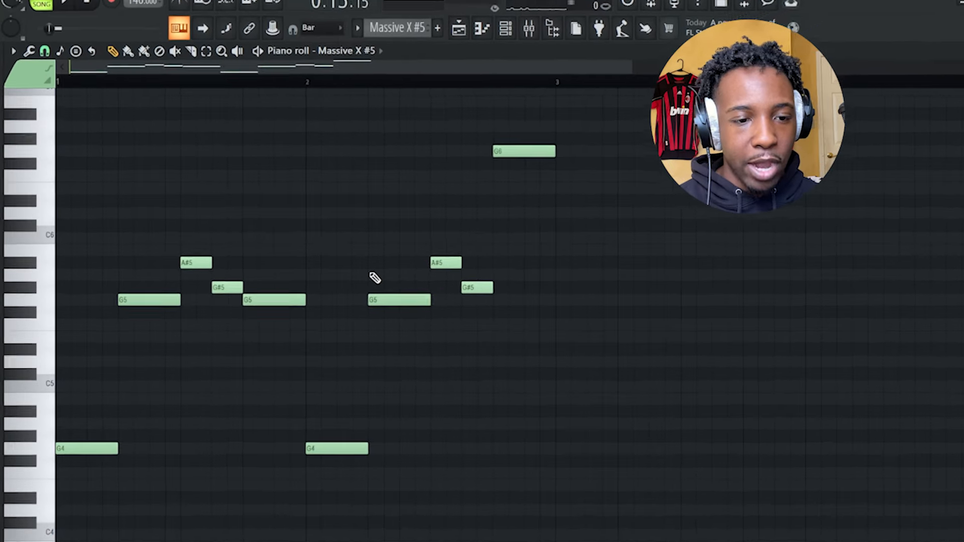
pyautogui.press('space')
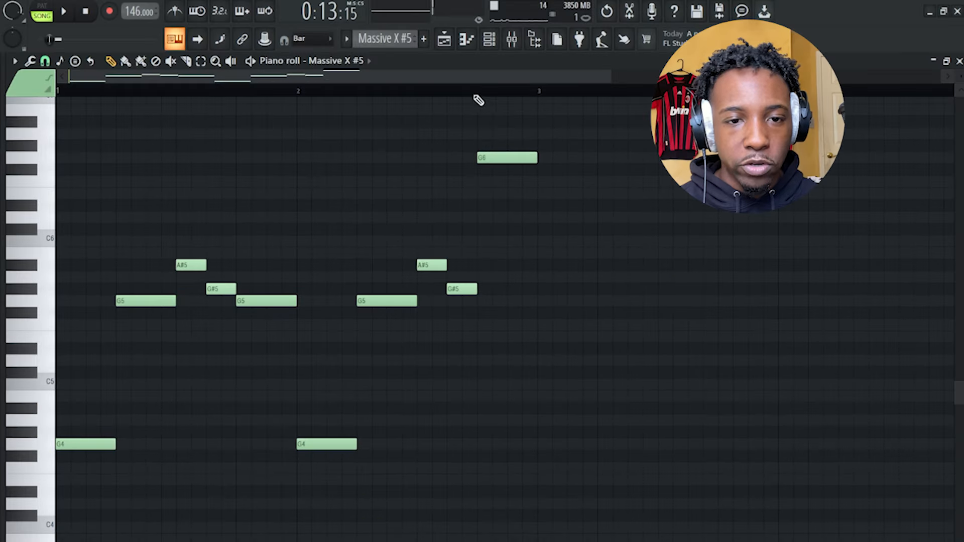
pyautogui.click(489, 39)
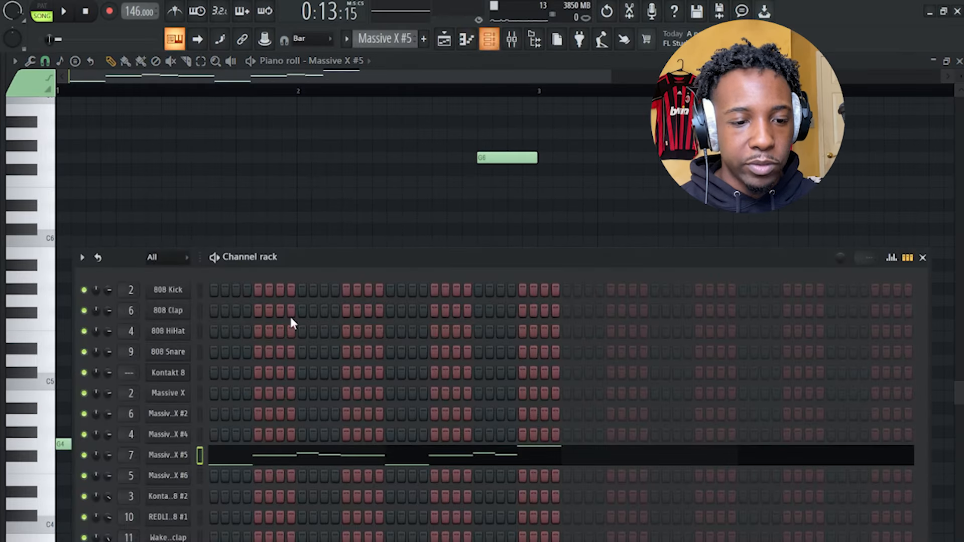
pyautogui.click(165, 455)
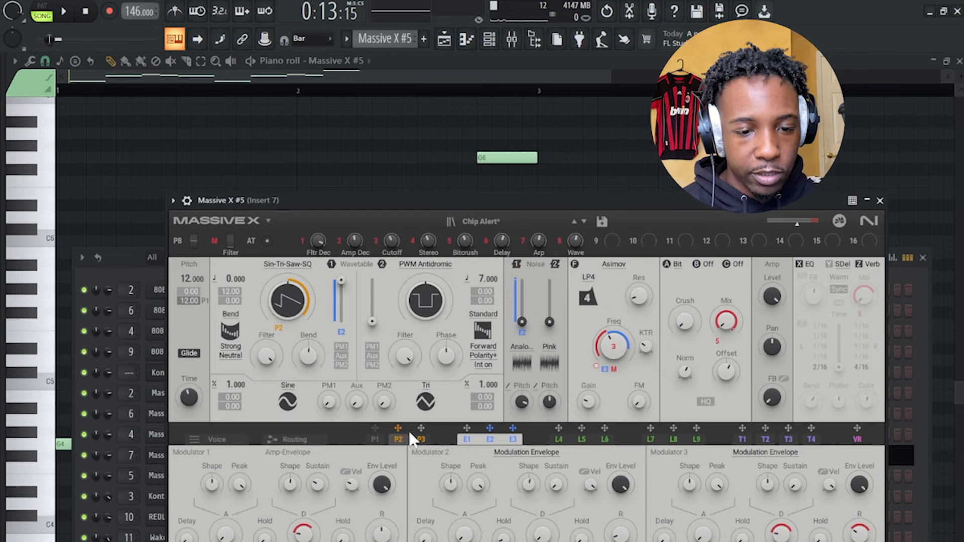
pyautogui.click(295, 440)
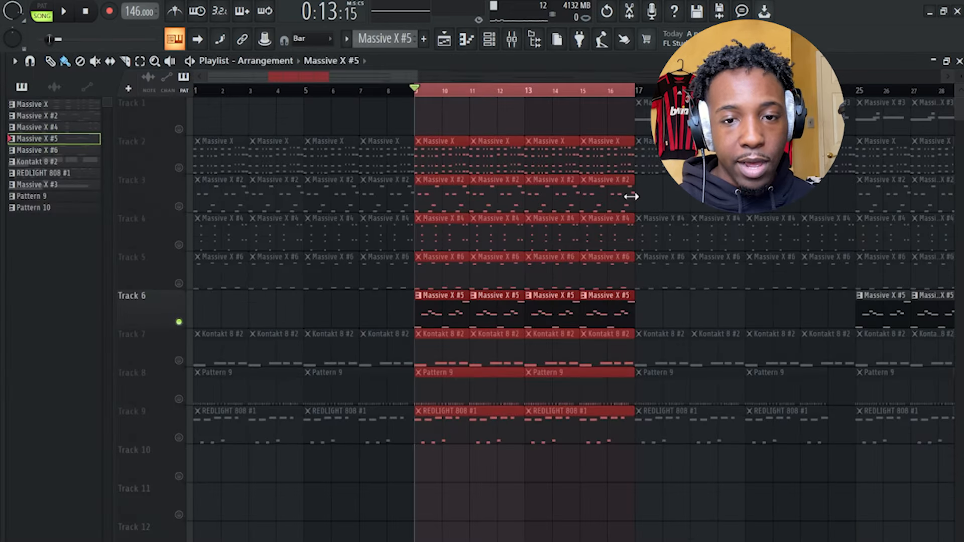
# View the Massive X #3 pattern's notes, then solo Track 1 with bars 17 to 24 selected in the playlist
pyautogui.hscroll(5, 631, 197)
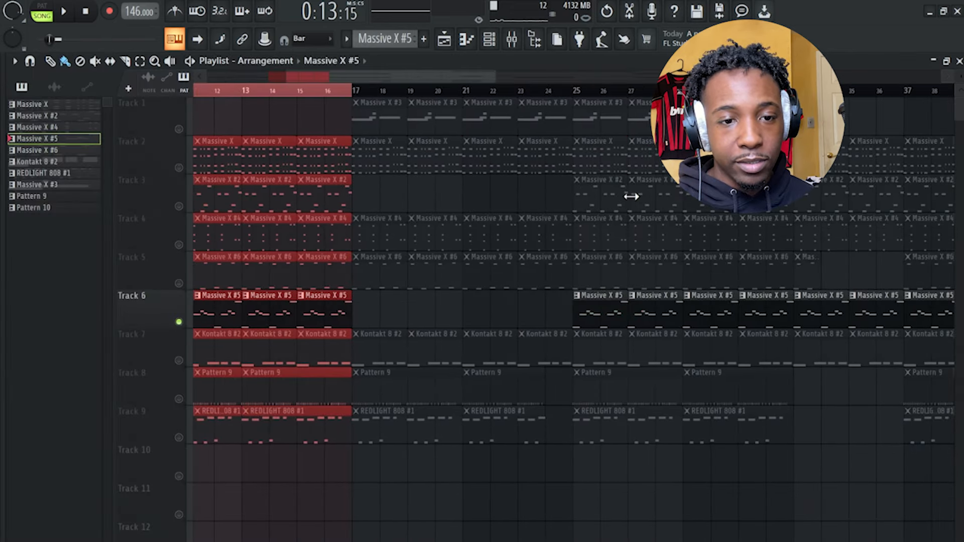
pyautogui.doubleClick(365, 123)
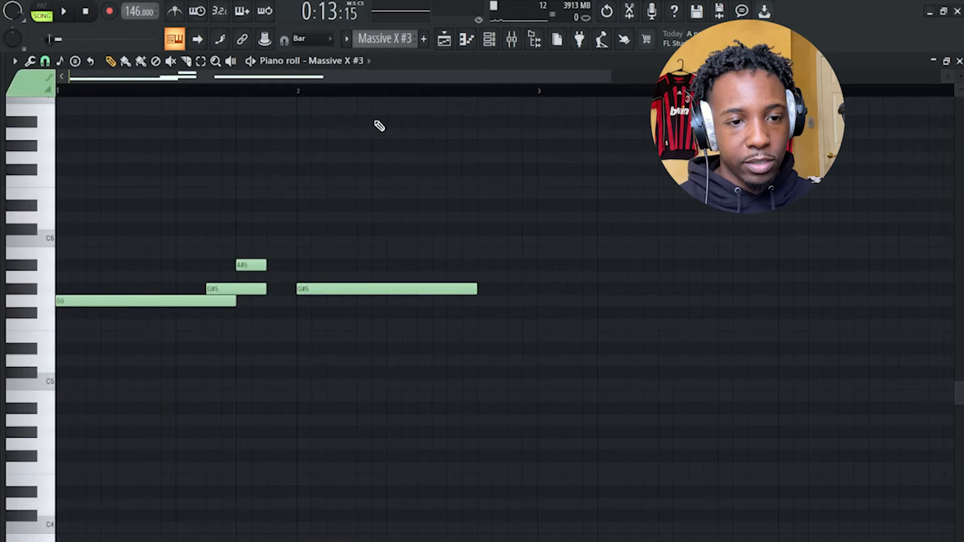
pyautogui.click(448, 42)
pyautogui.rightClick(181, 129)
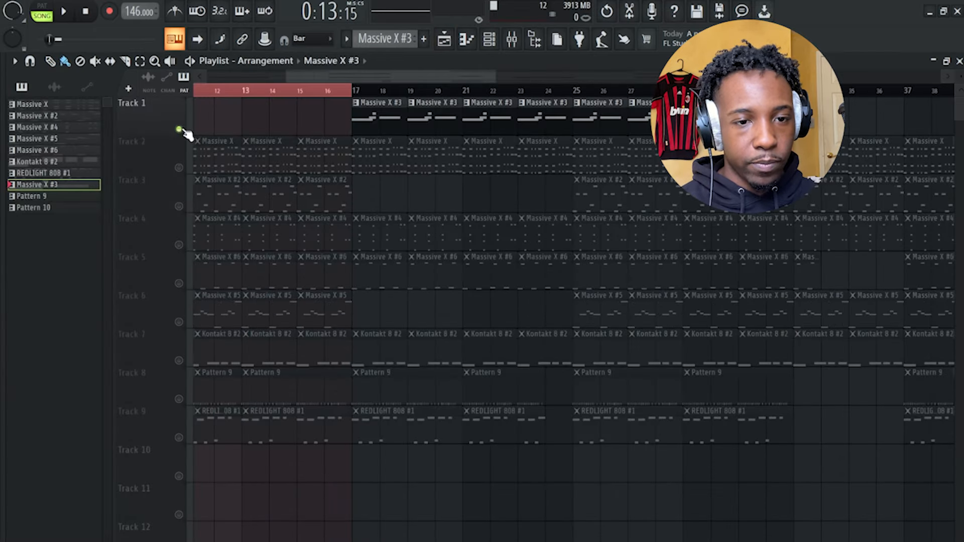
pyautogui.moveTo(354, 98); pyautogui.dragTo(575, 119)
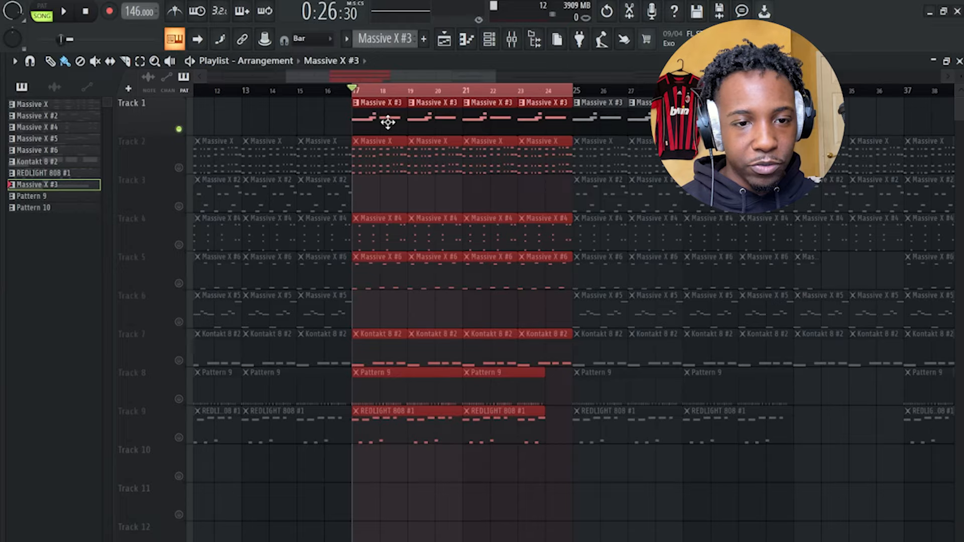
# Audition the notes of the Massive X #3 pattern, examine the channel's synth settings and return to the playlist
pyautogui.doubleClick(389, 122)
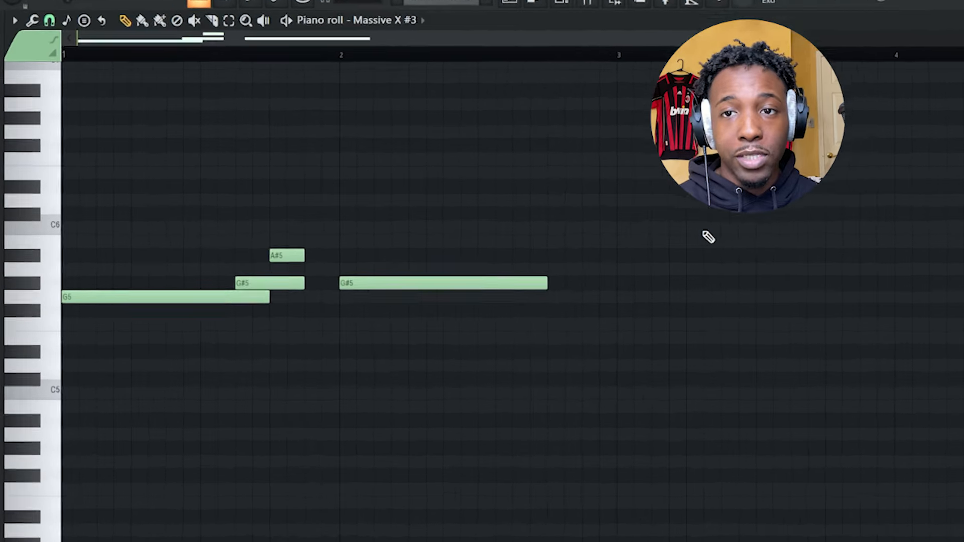
pyautogui.press('space')
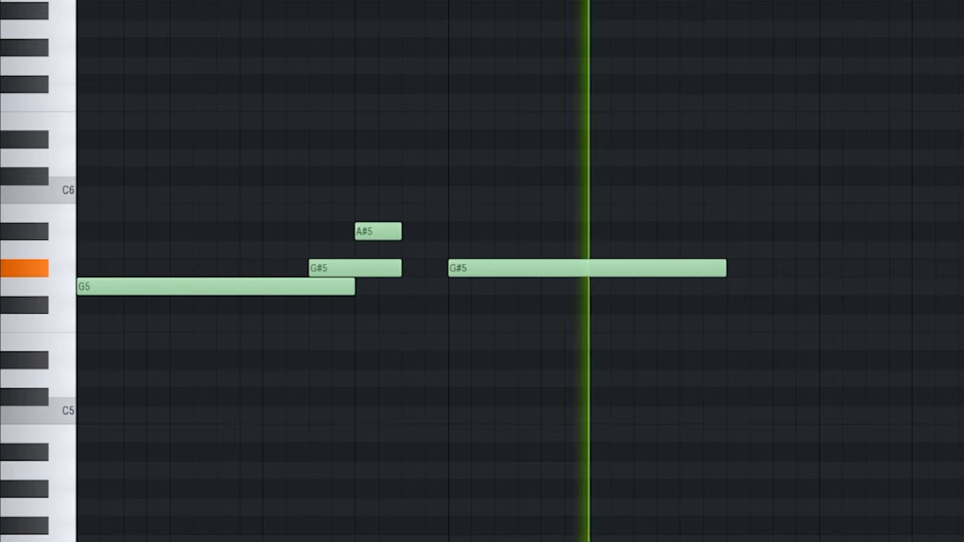
pyautogui.press('F6')
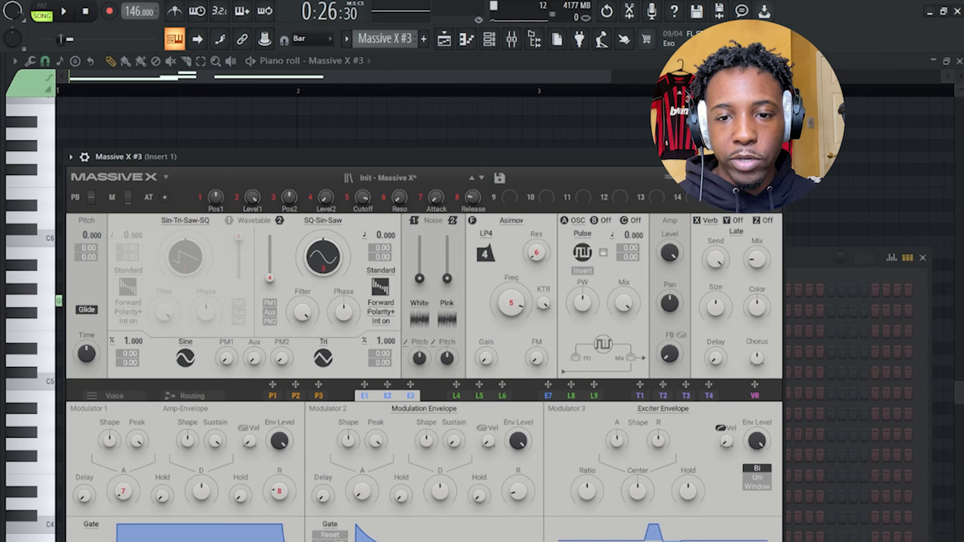
pyautogui.click(775, 157)
pyautogui.click(444, 39)
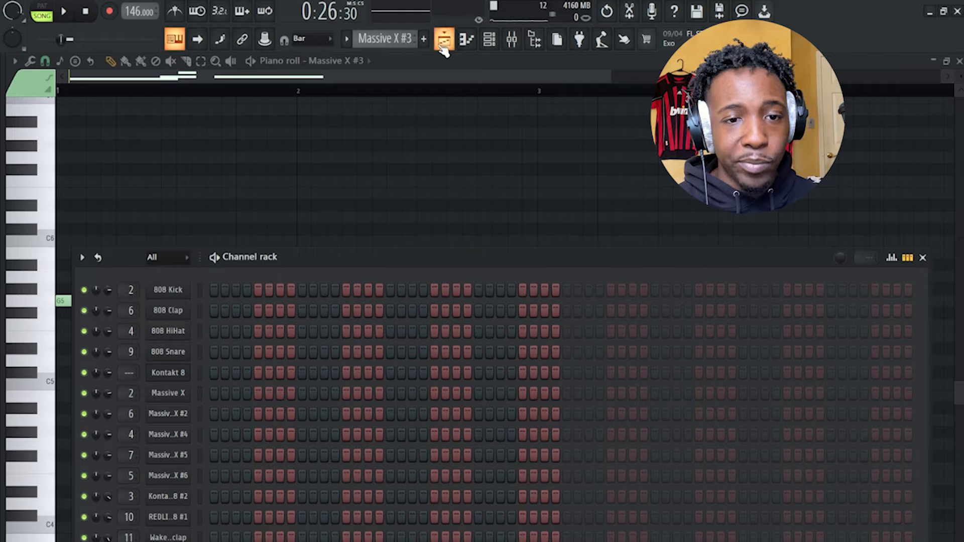
# Return the playback position to the start of the song and open the REDLIGHT 808 #1 pattern's notes
pyautogui.hscroll(-5, 517, 333)
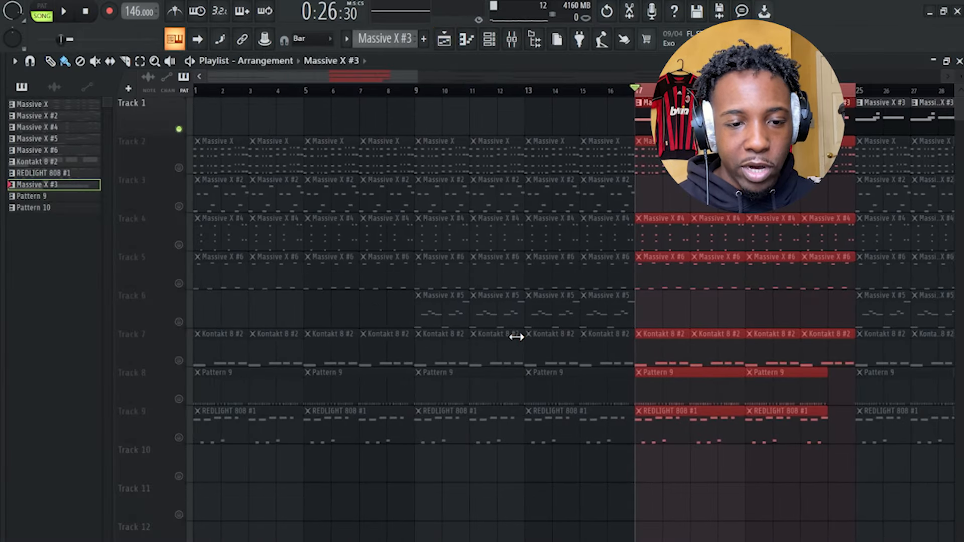
pyautogui.doubleClick(213, 431)
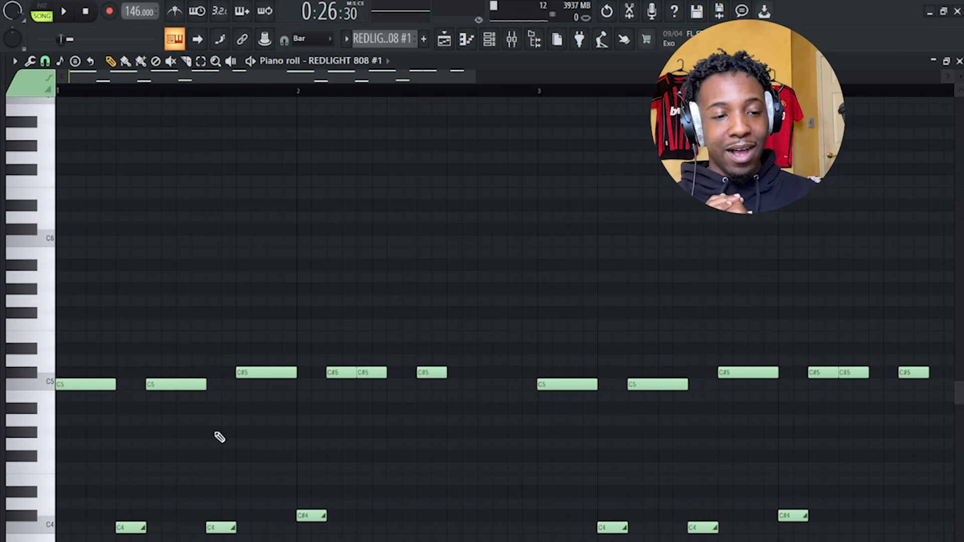
pyautogui.click(443, 39)
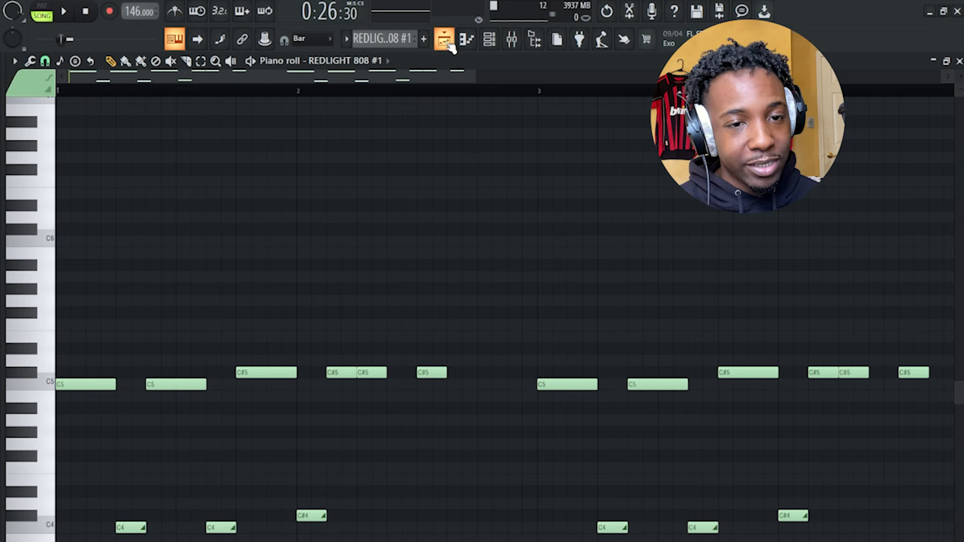
pyautogui.moveTo(327, 94); pyautogui.dragTo(200, 413)
pyautogui.doubleClick(210, 442)
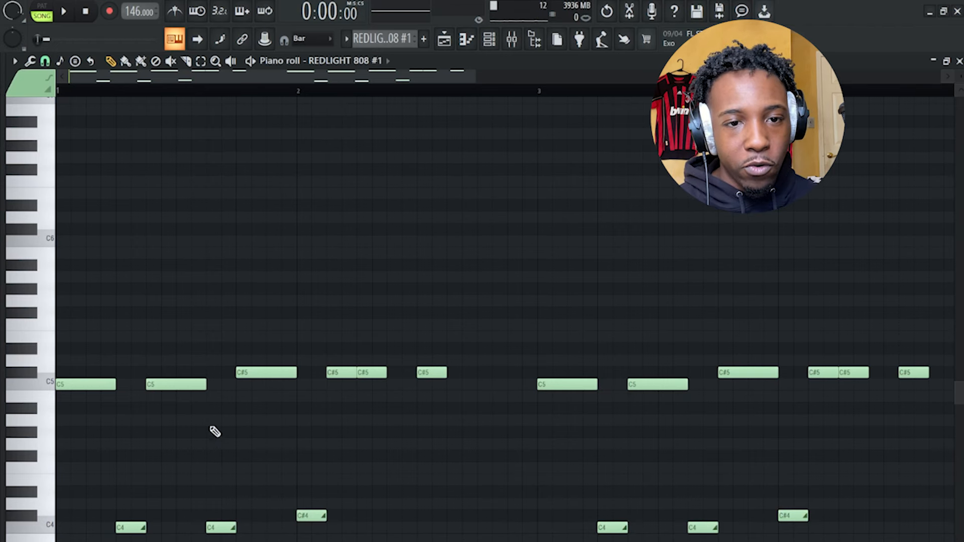
# Examine the REDLIGHT 808 #1 channel's sampler settings and its second page of precomputed effects, then close the sampler
pyautogui.click(507, 38)
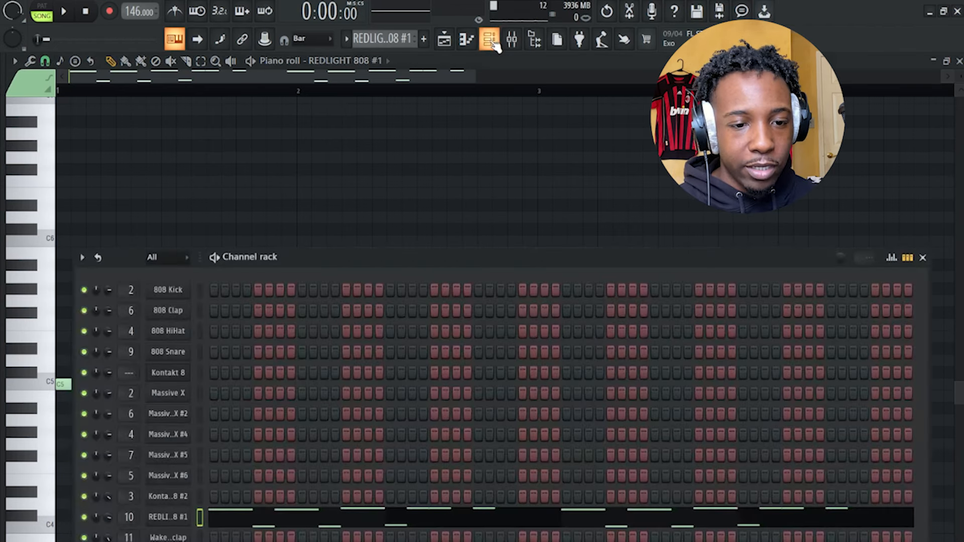
pyautogui.click(165, 522)
pyautogui.click(237, 458)
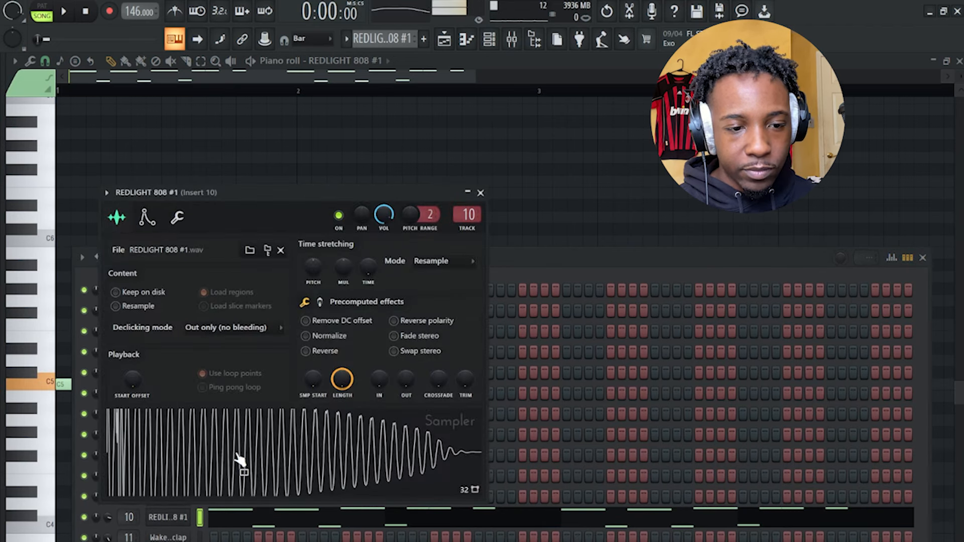
pyautogui.click(319, 303)
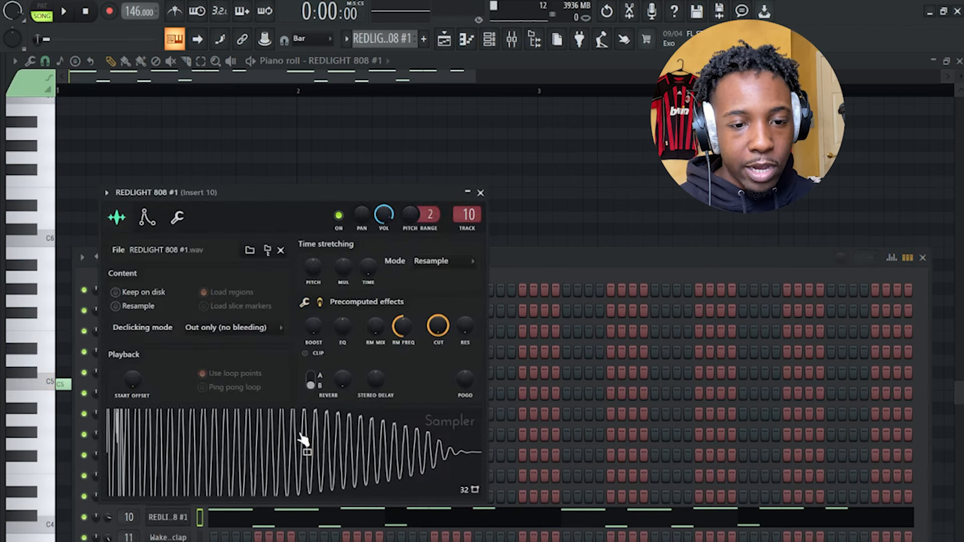
pyautogui.click(480, 192)
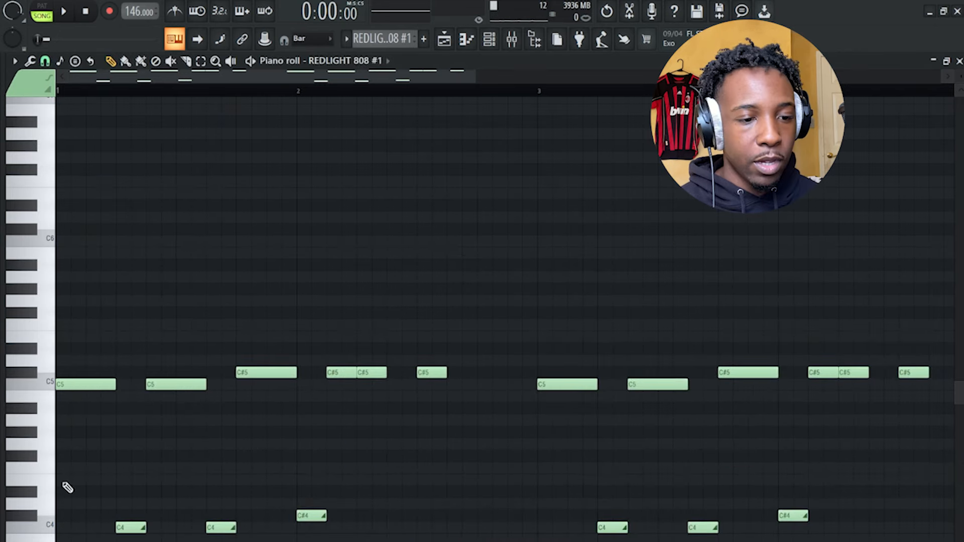
# Audition the C4, C#4, C5 and C#5 notes of the REDLIGHT 808 #1 pattern
pyautogui.click(121, 529)
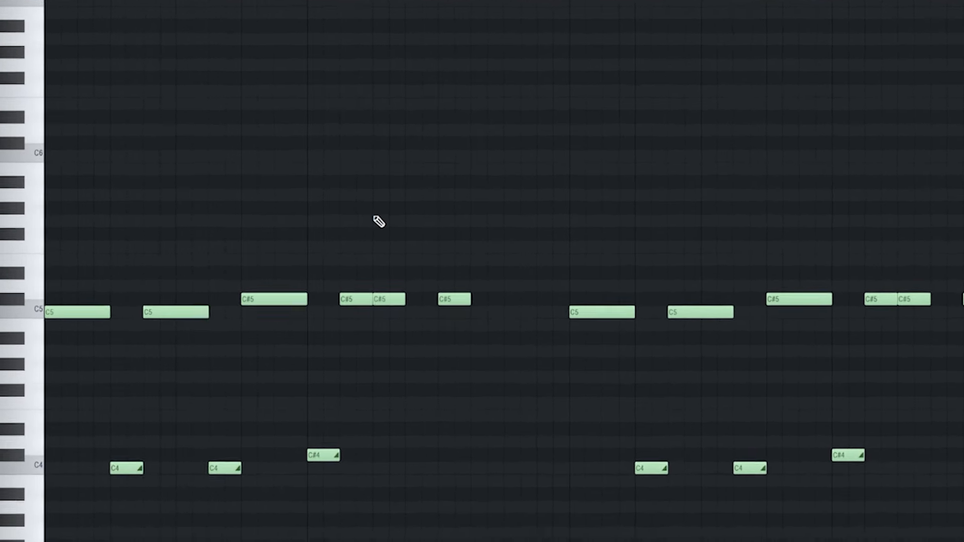
pyautogui.press('space')
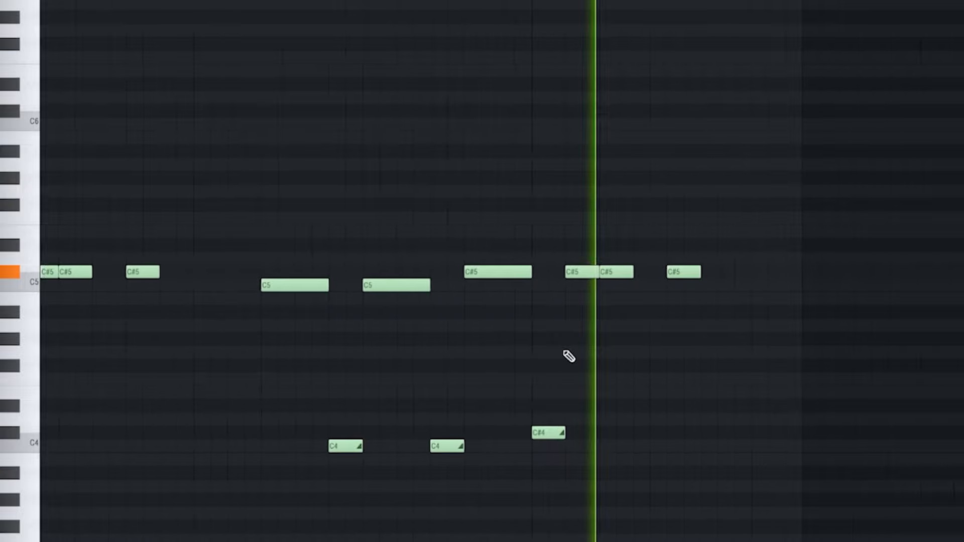
pyautogui.press('space')
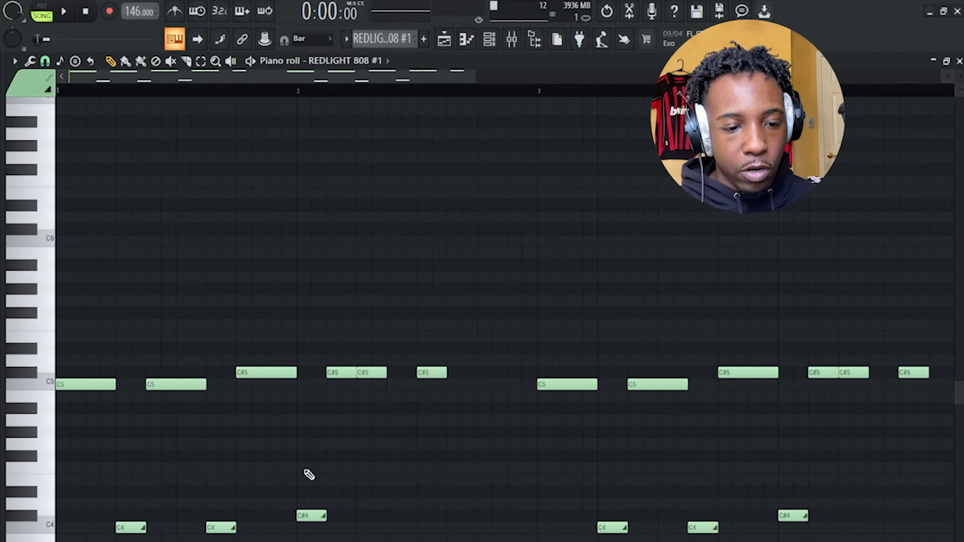
# Turn on the slide option in the properties of the second C5 note in the 808 pattern
pyautogui.doubleClick(185, 387)
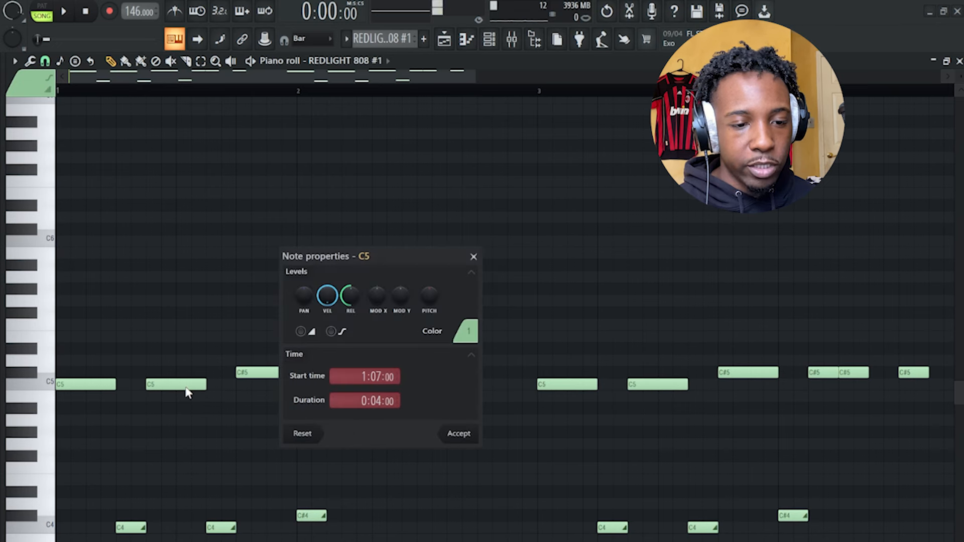
pyautogui.click(301, 331)
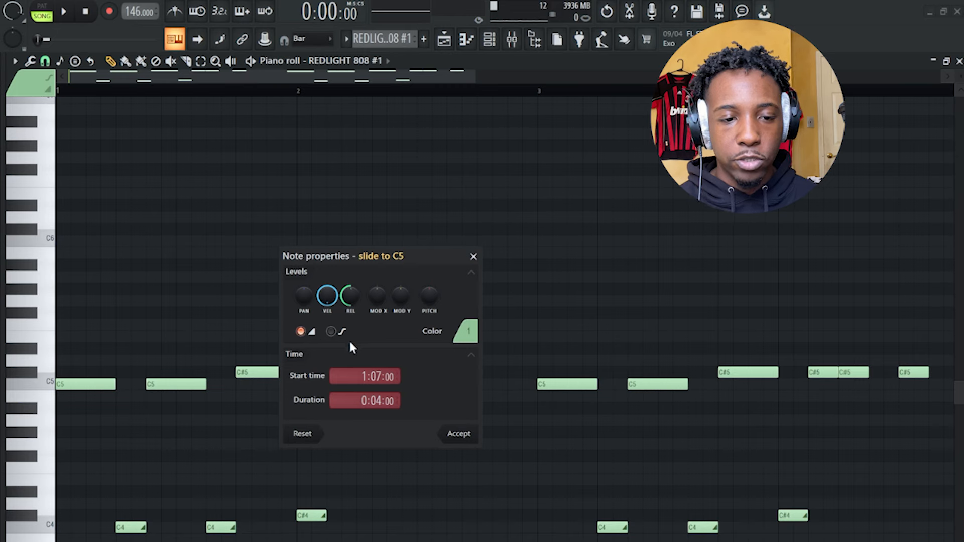
pyautogui.click(466, 426)
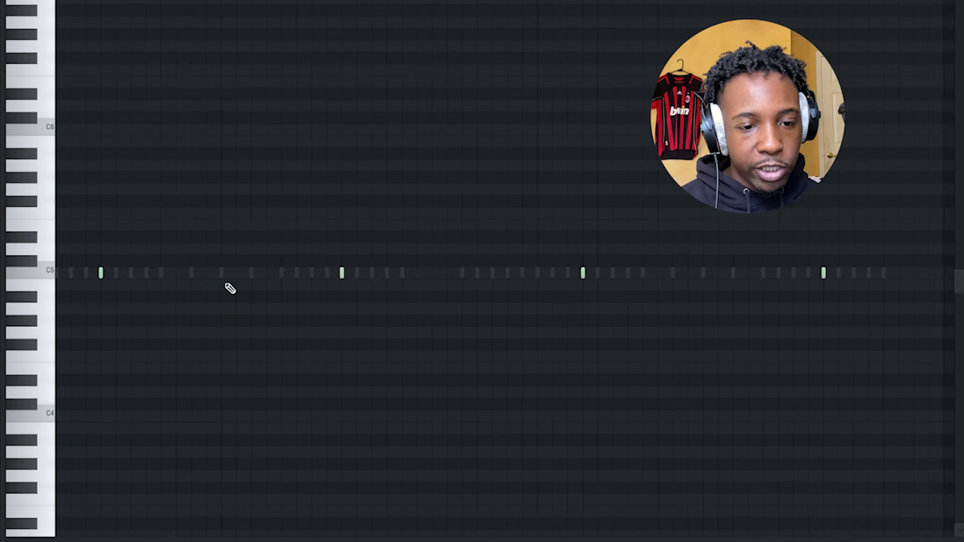
# Solo Insert 11 in the mixer during playback and view the Wake Up clap's notes in Pattern 9
pyautogui.press('space')
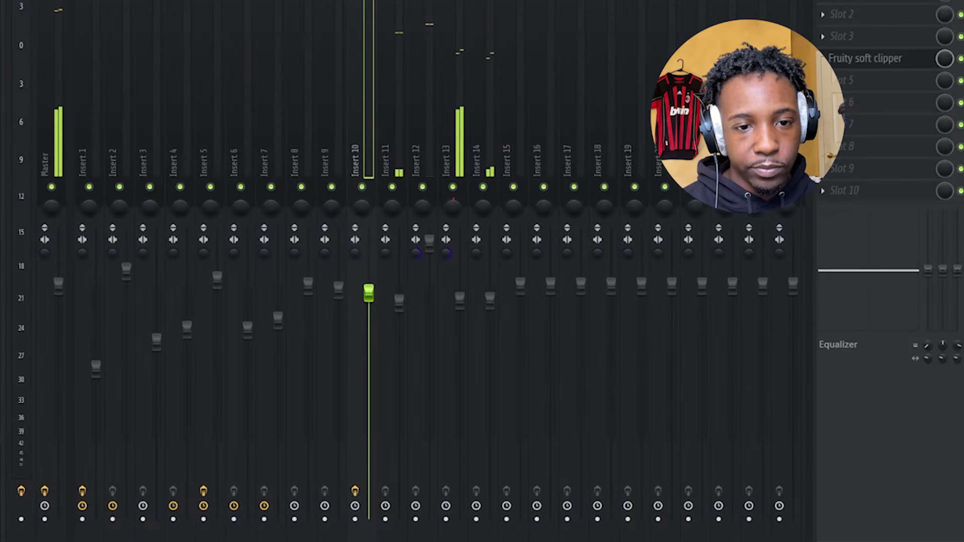
pyautogui.rightClick(392, 188)
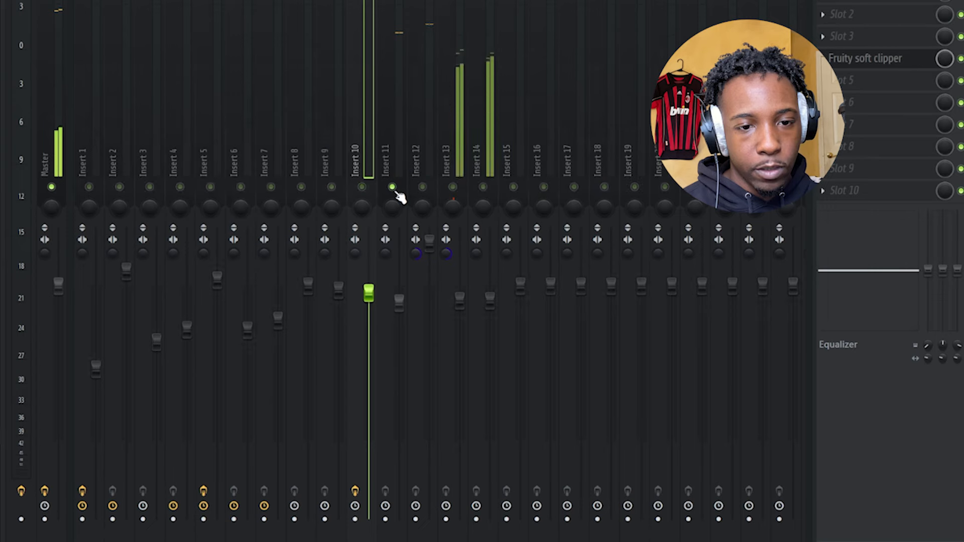
pyautogui.press('F6')
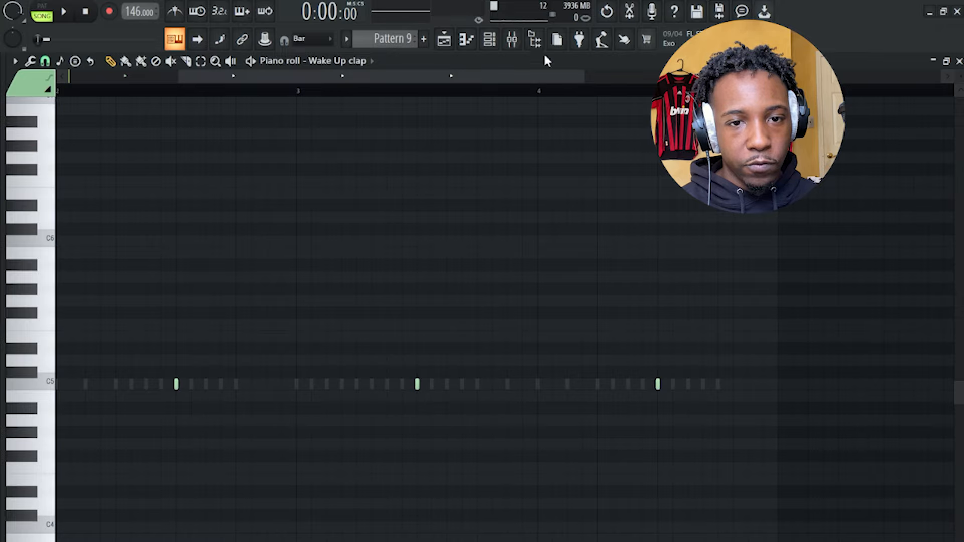
# Solo and select Insert 12 in the mixer during playback and check its Tom - Zay steps in the channel rack
pyautogui.click(510, 42)
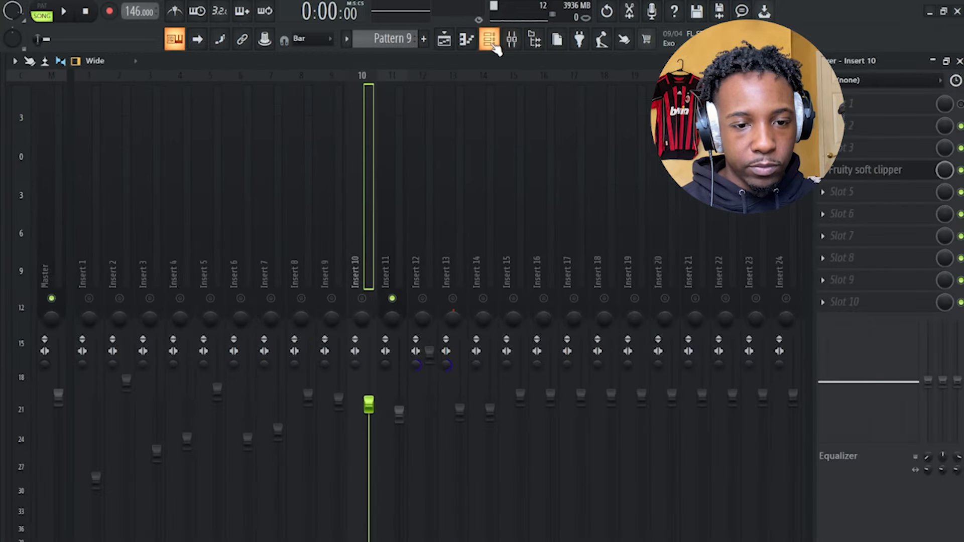
pyautogui.press('space')
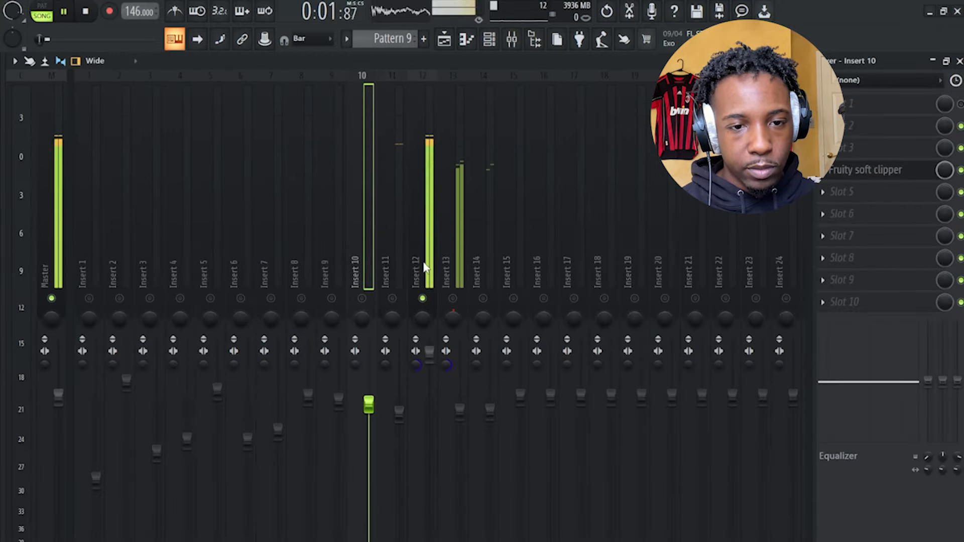
pyautogui.click(425, 267)
pyautogui.click(489, 40)
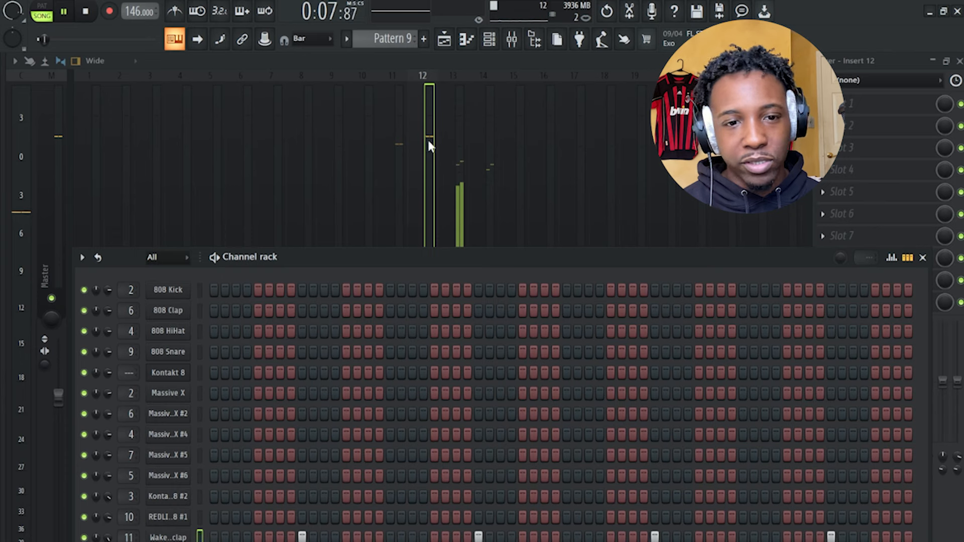
pyautogui.press('F6')
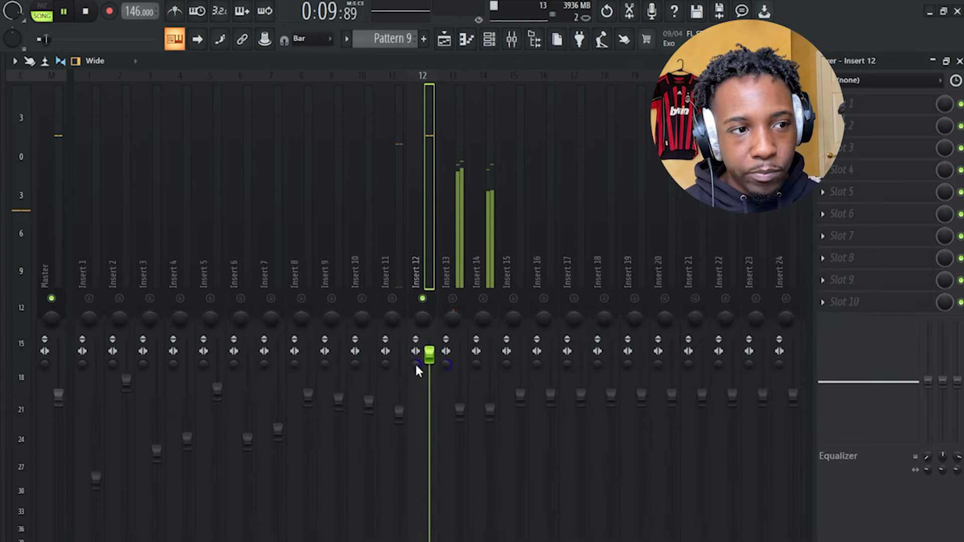
# Play the soloed Insert 12 with its stereo separation reset for comparison, then restore the separation
pyautogui.press('space')
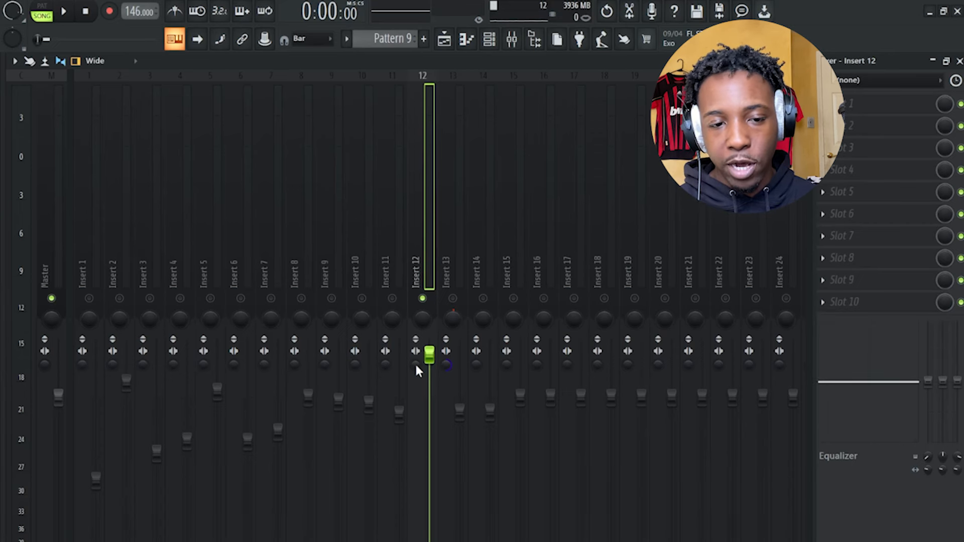
pyautogui.press('space')
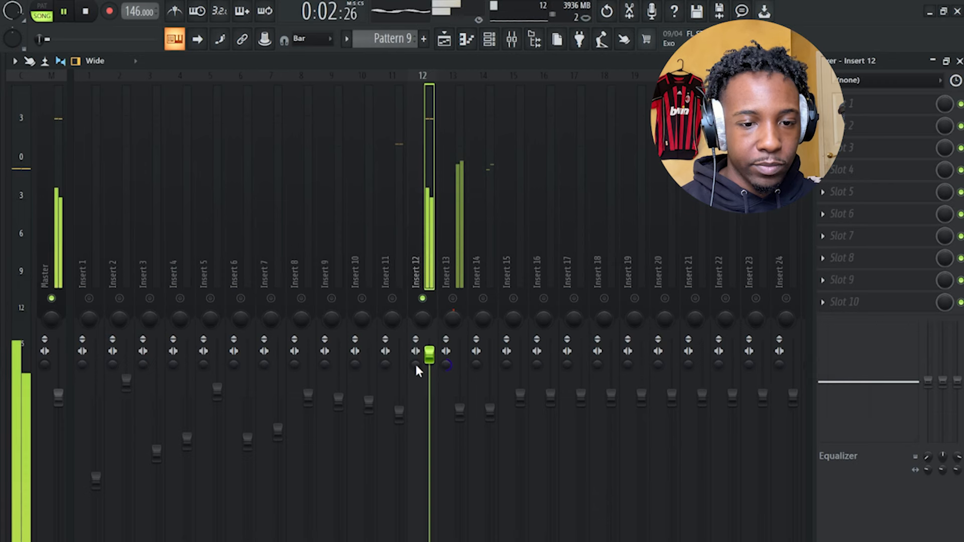
pyautogui.press('space')
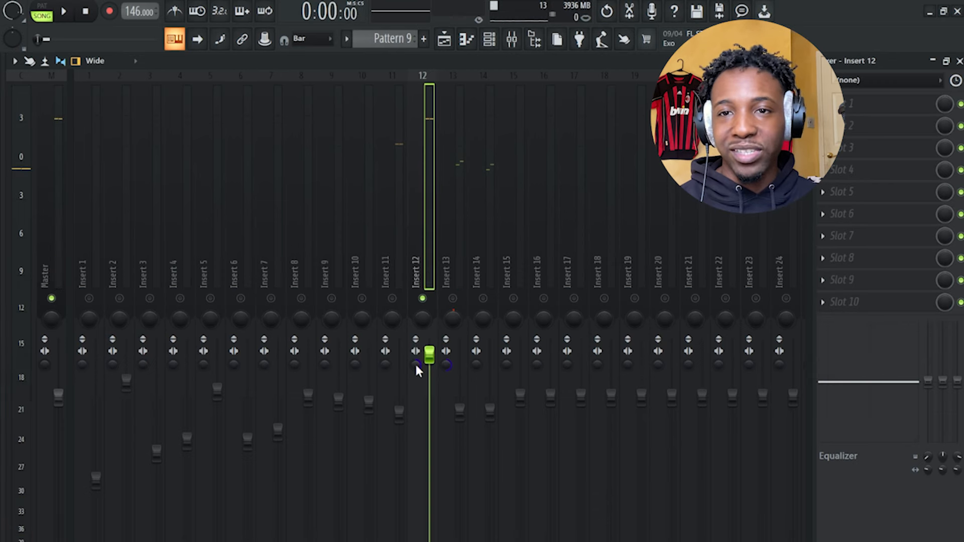
# Solo Insert 13 during playback, view the hi-hat channel's notes in the piano roll and return to the mixer
pyautogui.press('space')
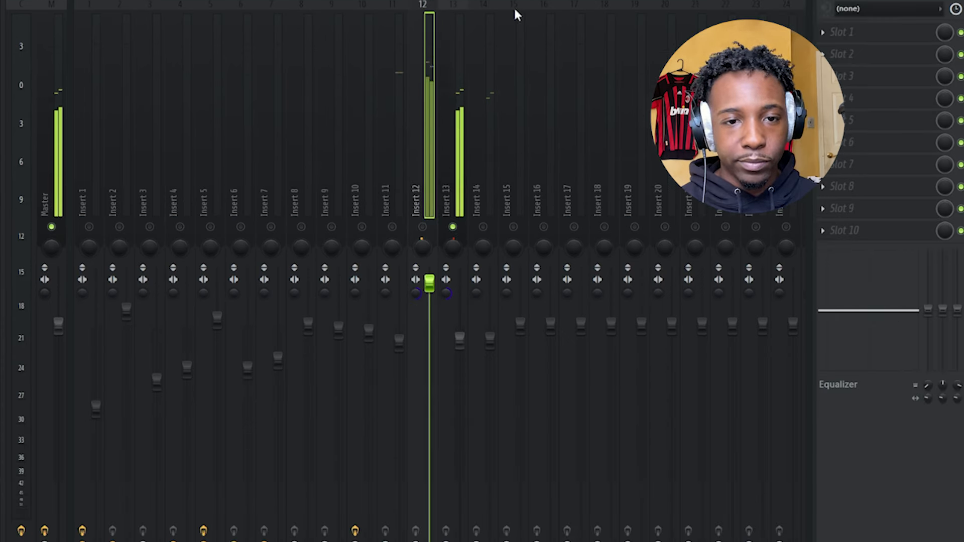
pyautogui.press('F6')
pyautogui.click(200, 508)
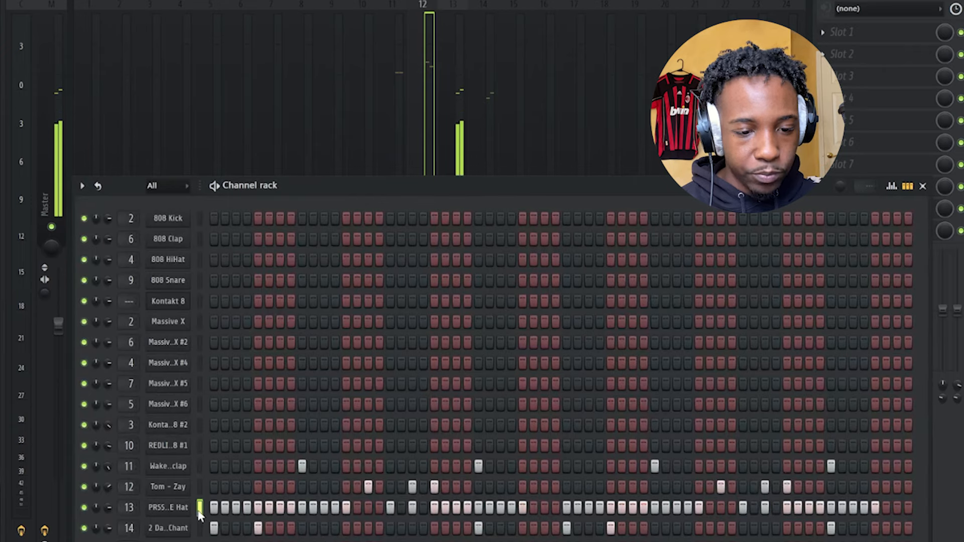
pyautogui.press('F7')
pyautogui.hscroll(-3, 462, 431)
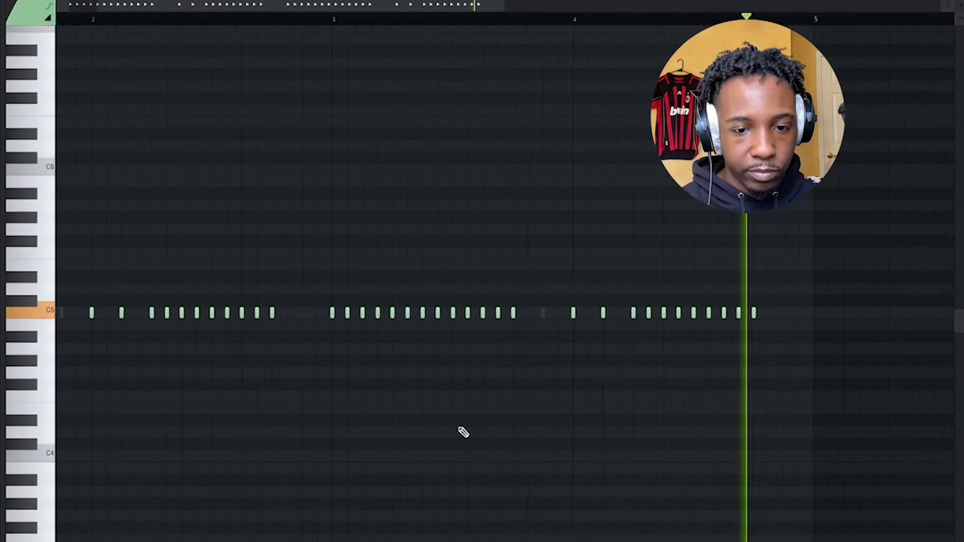
pyautogui.press('F9')
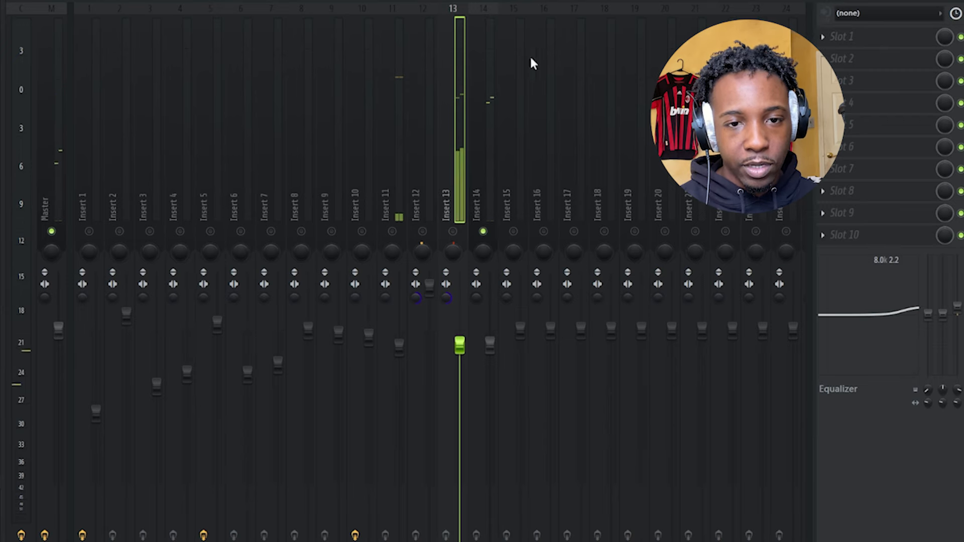
# View the chant channel's steps with Insert 14 soloed, then unsolo all tracks and return to the mixer
pyautogui.press('F6')
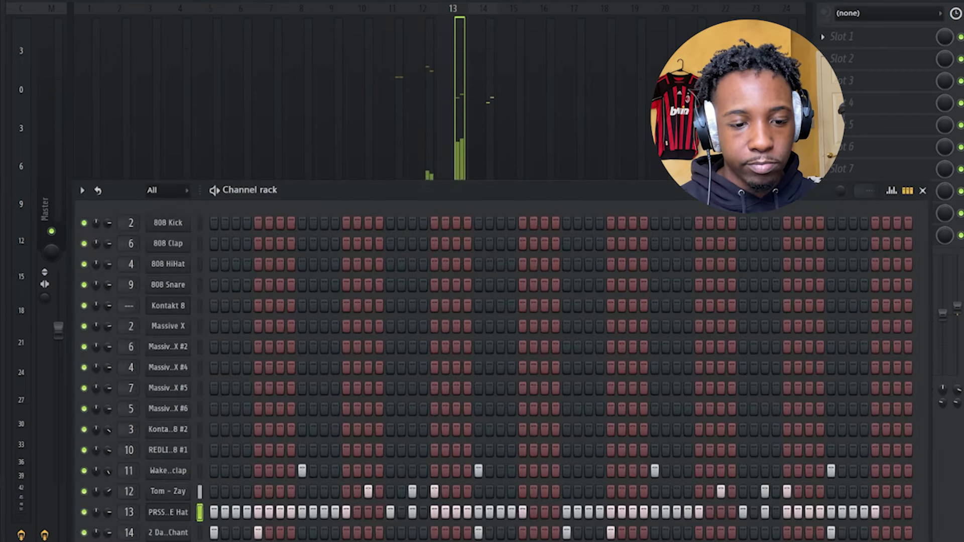
pyautogui.click(180, 536)
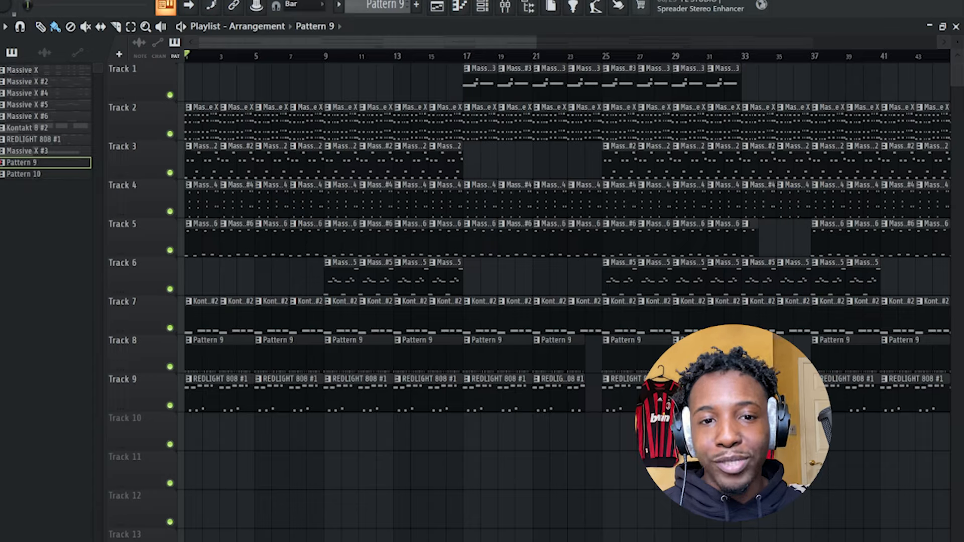
pyautogui.press('F9')
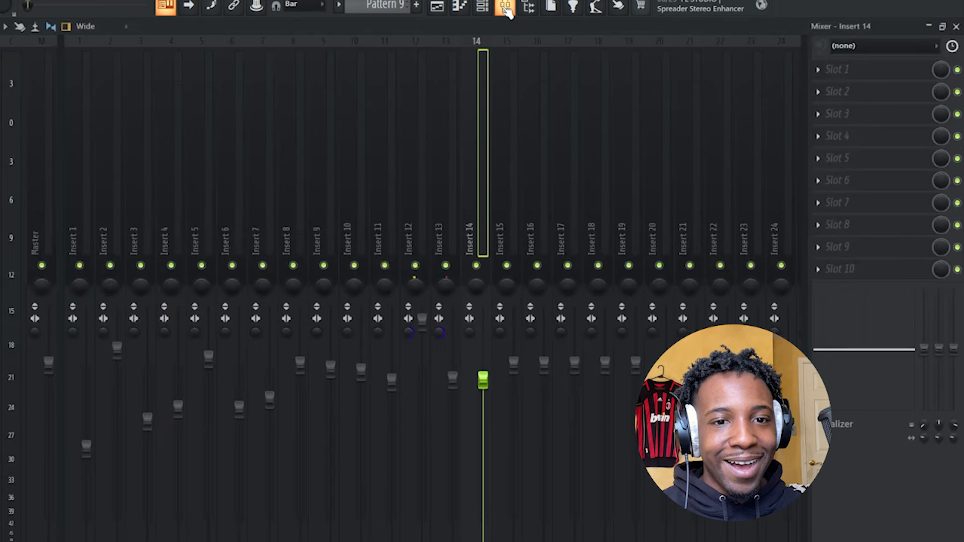
# Inspect the effect slots of the Master track and the Current track in the mixer
pyautogui.click(45, 154)
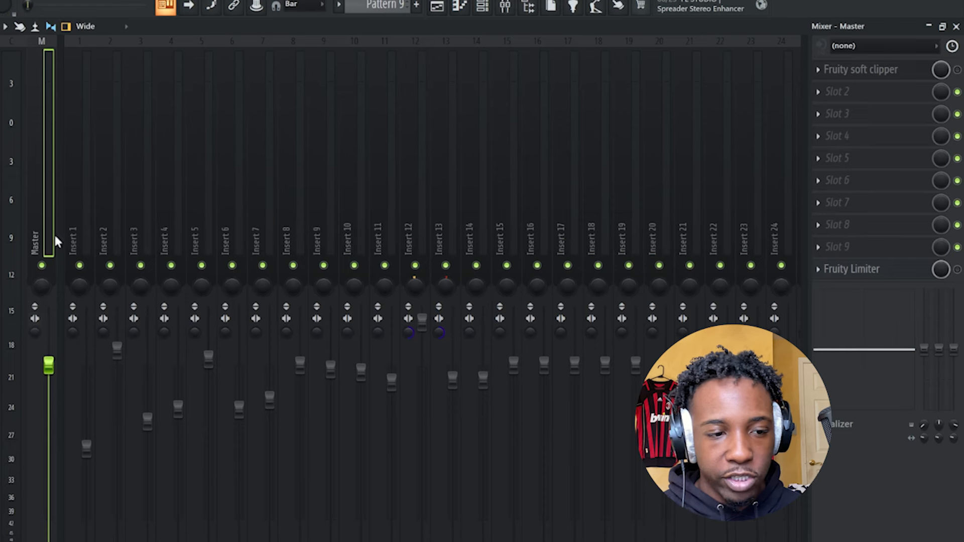
pyautogui.click(11, 44)
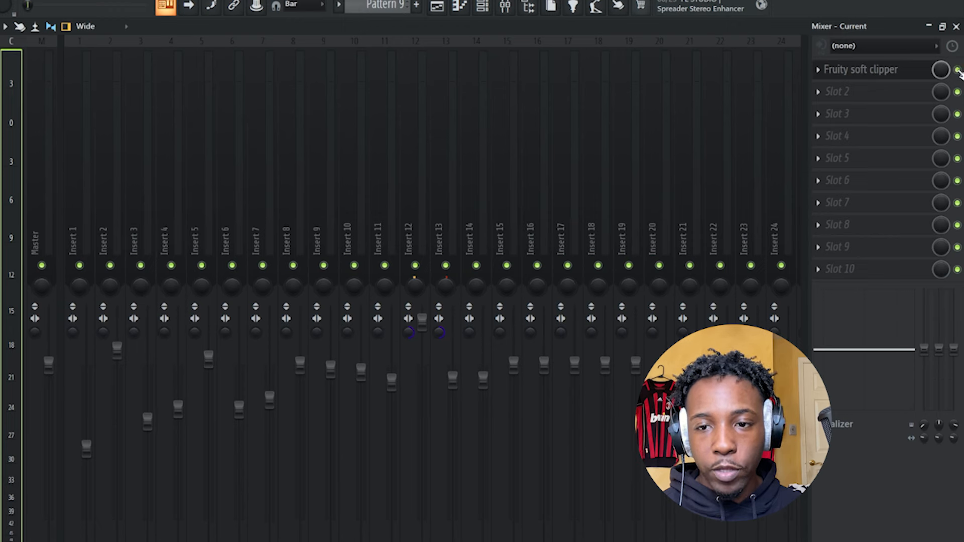
# Try a higher Master fader level, undo it and play the full beat briefly at the restored level
pyautogui.click(48, 366)
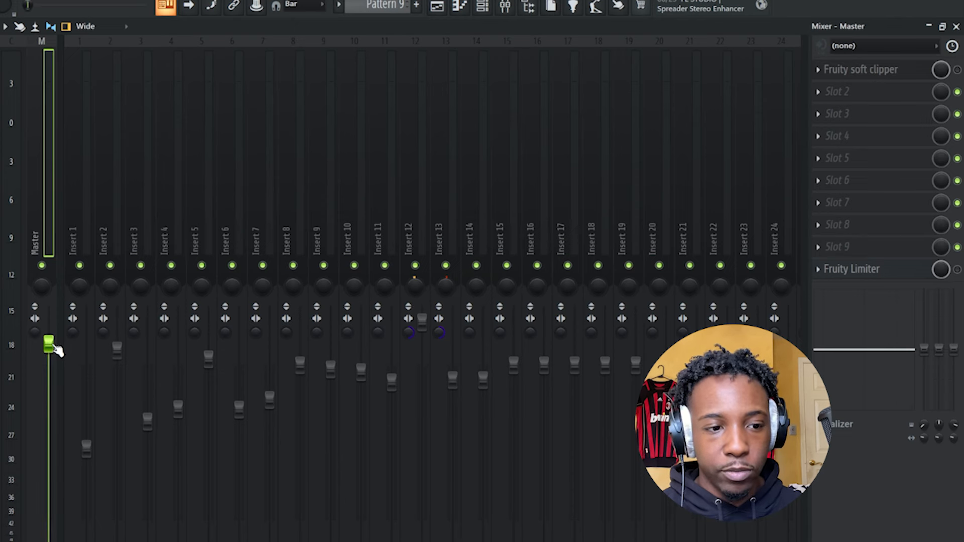
pyautogui.hotkey('ctrl', 'z')
pyautogui.press('space')
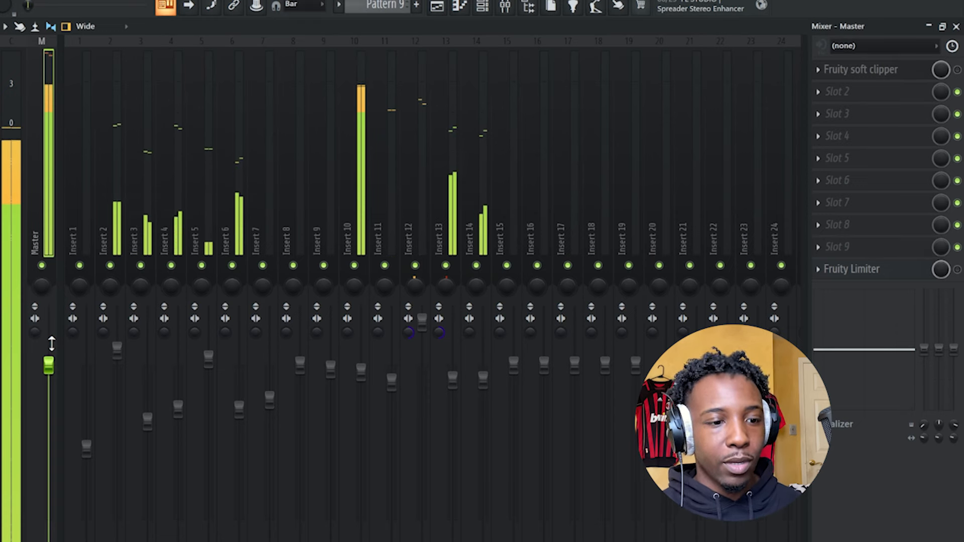
pyautogui.press('space')
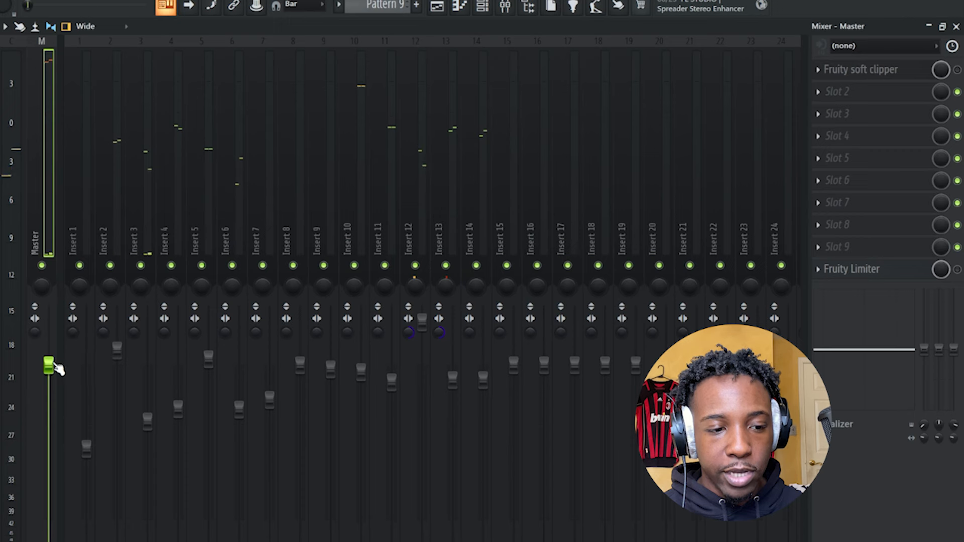
# Raise the Master fader slightly and play the full beat with the Current track's Fruity soft clipper slot in view
pyautogui.moveTo(50, 366); pyautogui.dragTo(50, 349)
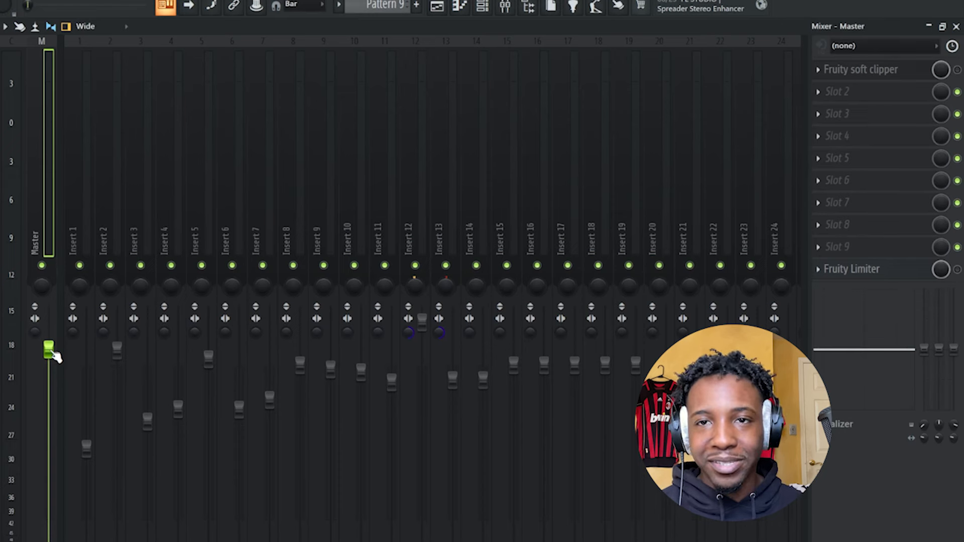
pyautogui.click(10, 159)
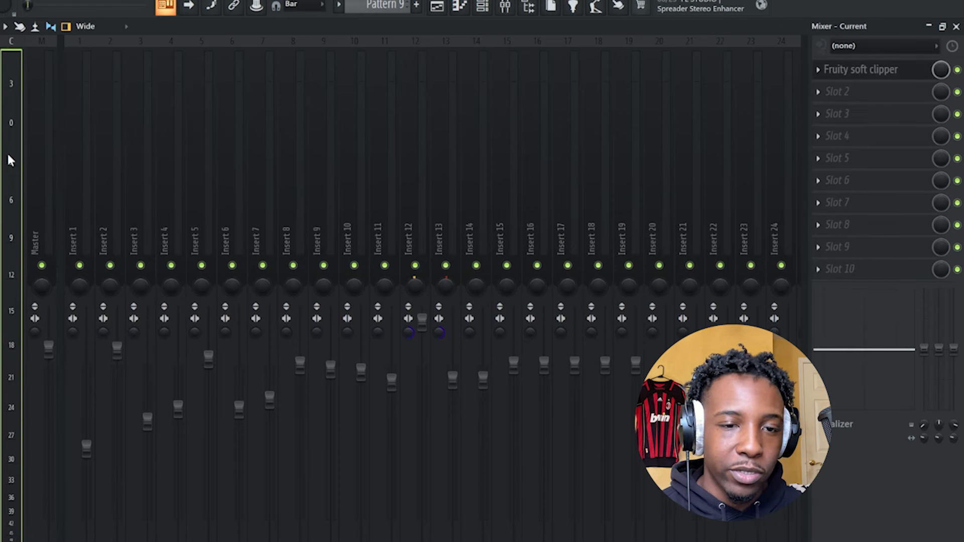
pyautogui.click(44, 307)
pyautogui.click(11, 221)
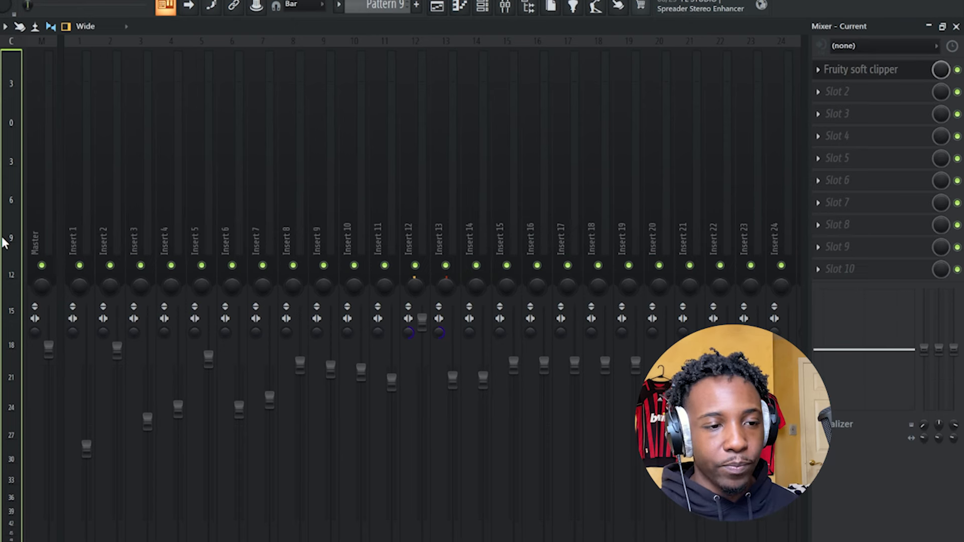
pyautogui.press('space')
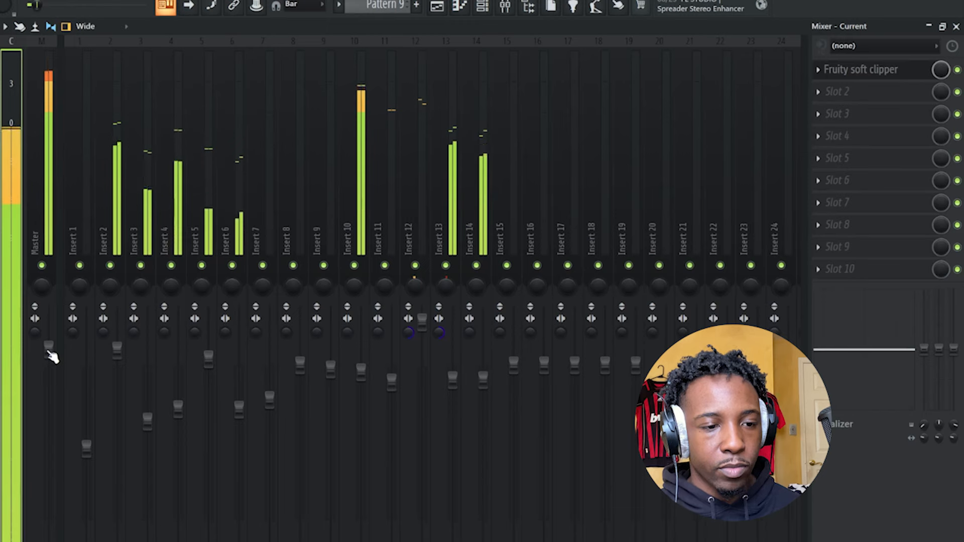
pyautogui.press('space')
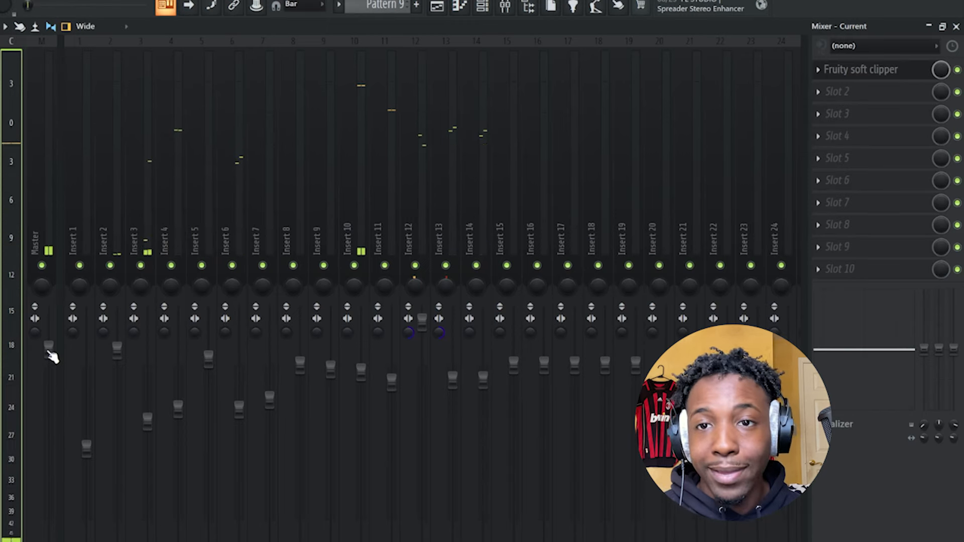